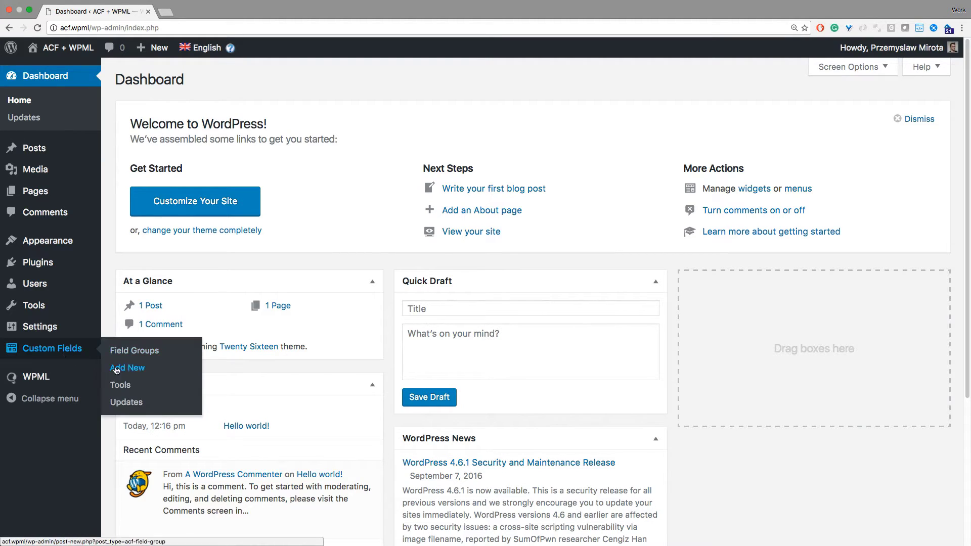
Create a field group titled 'Repeater field' whose first field 'Repeater' is Repeater type
click(118, 369)
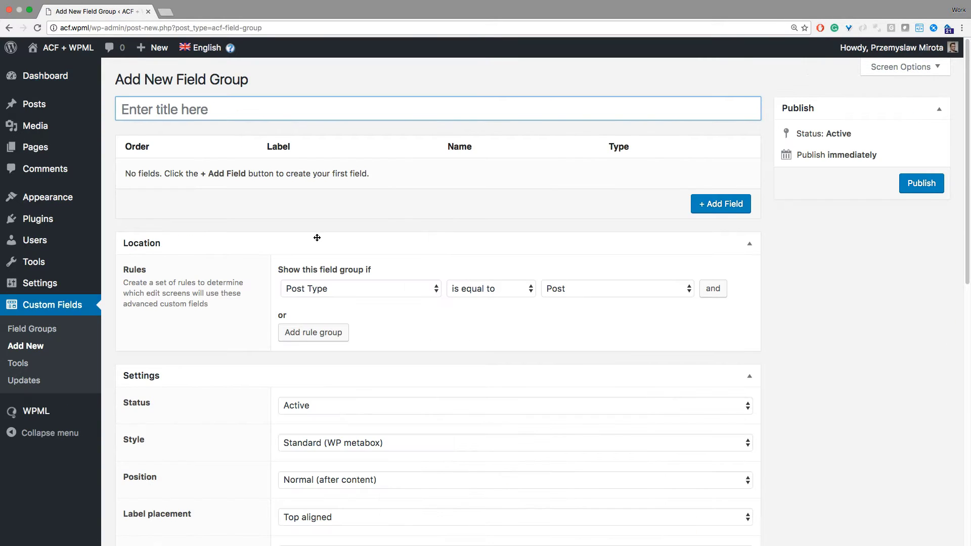
text(Rep)
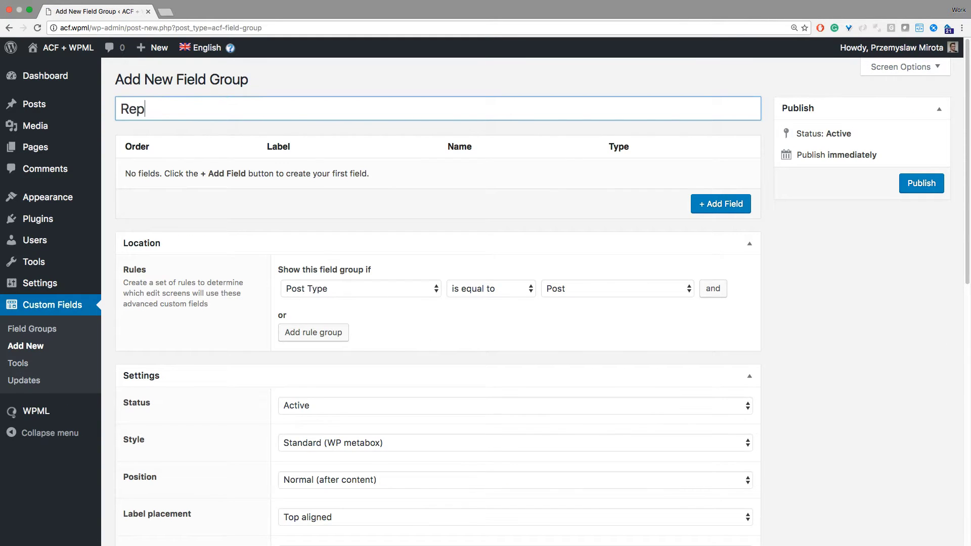
text(eater field)
click(708, 205)
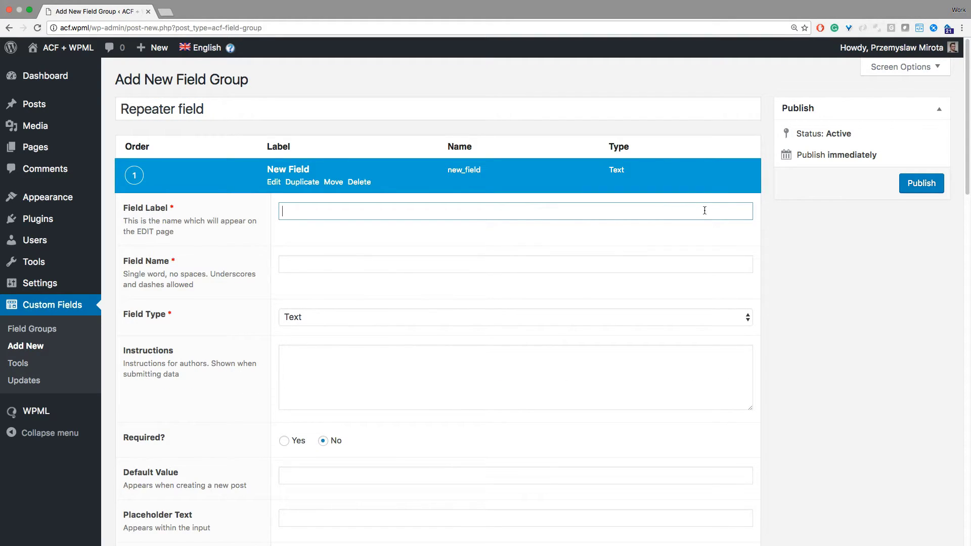
text(Repeater)
key(Tab)
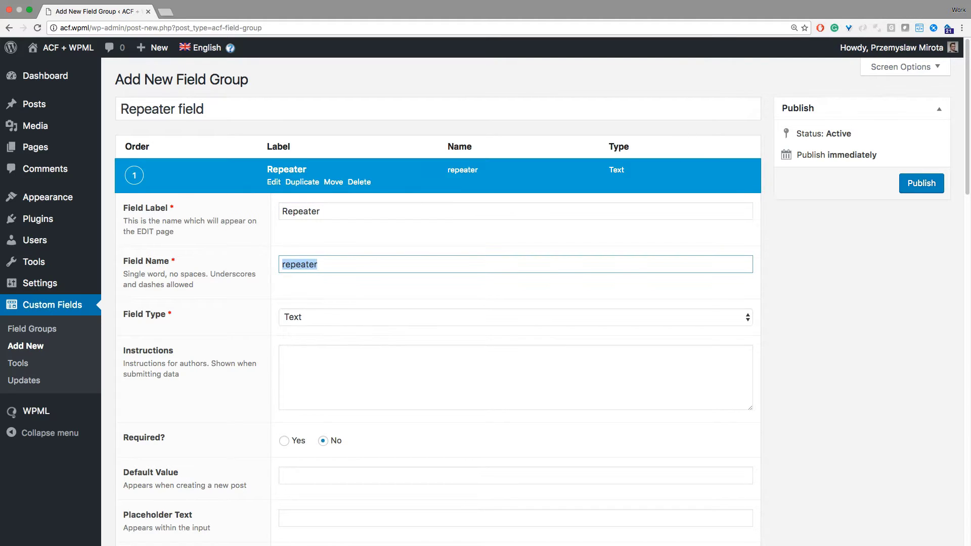
click(618, 317)
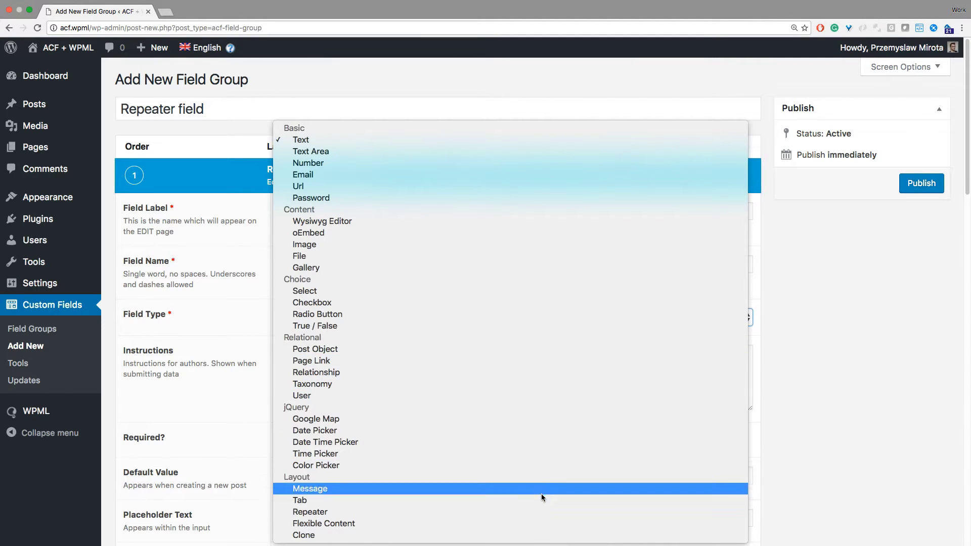
click(539, 512)
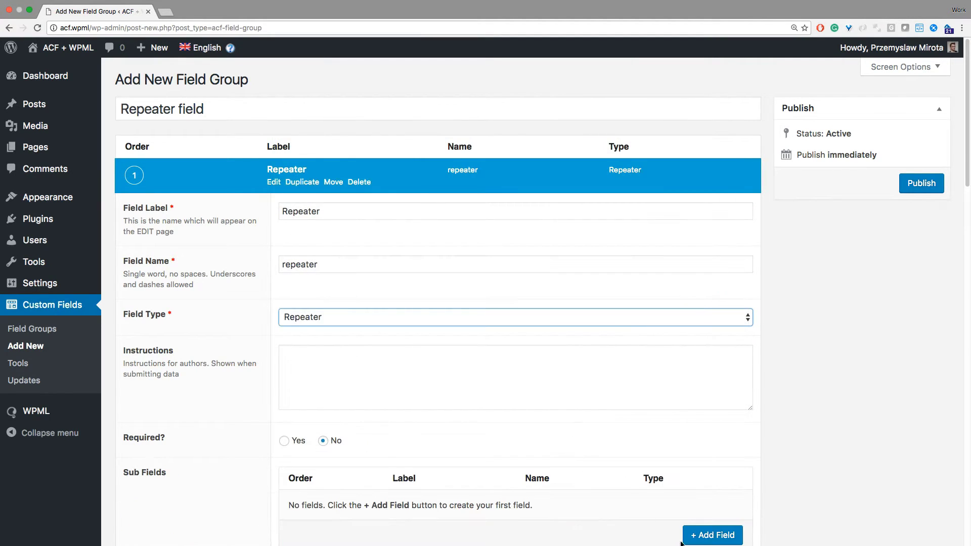
Add a 'Text field inside repeater' sub field and publish the group
click(726, 536)
text(Text field inside)
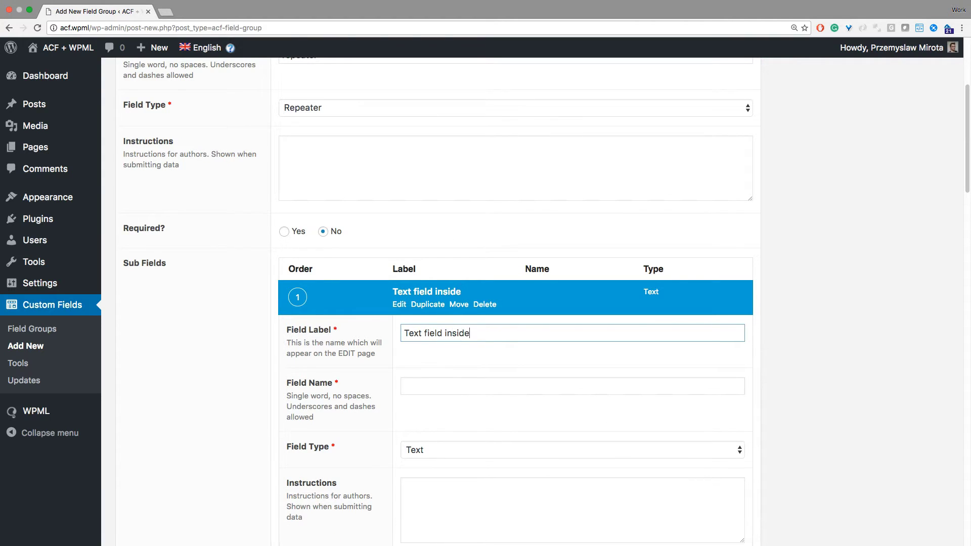
text( repeater)
key(Tab)
scroll(607, 438, up, 2)
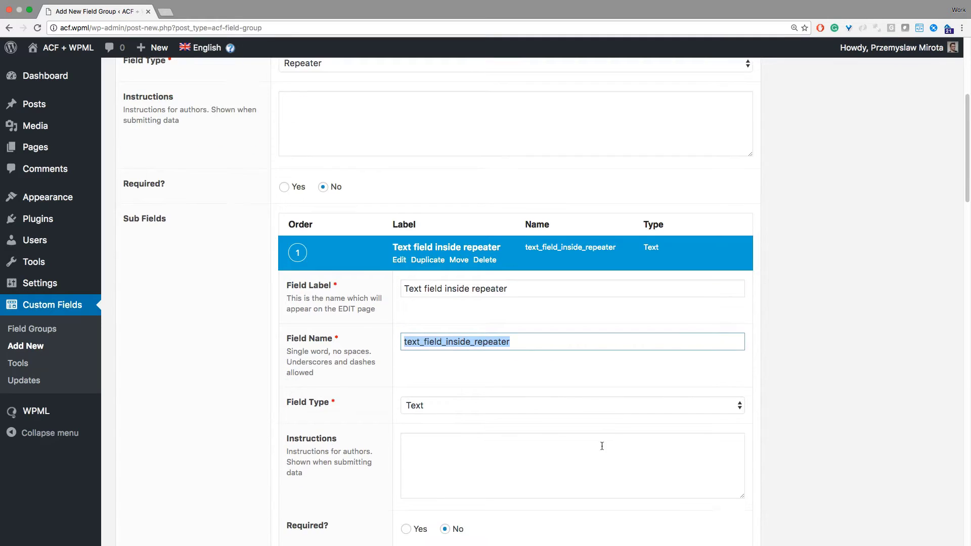
scroll(602, 442, up, 3)
click(920, 183)
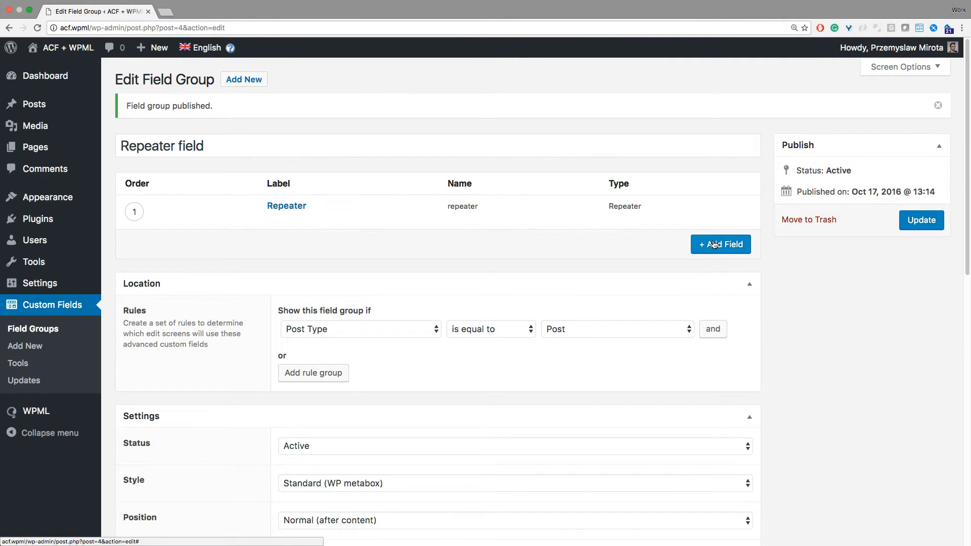
mouse_move(34, 104)
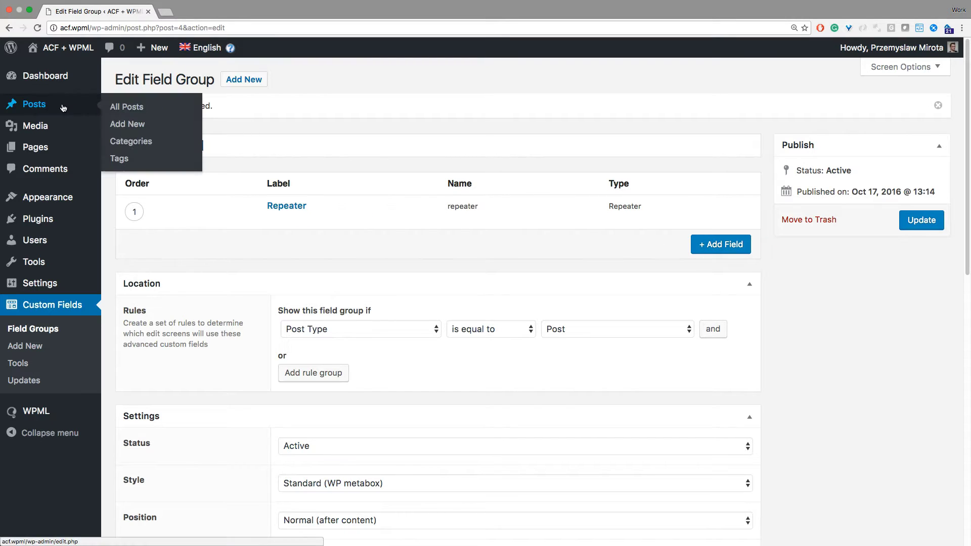
Edit the Hello world! post from All Posts and scroll to its Repeater field box
click(126, 107)
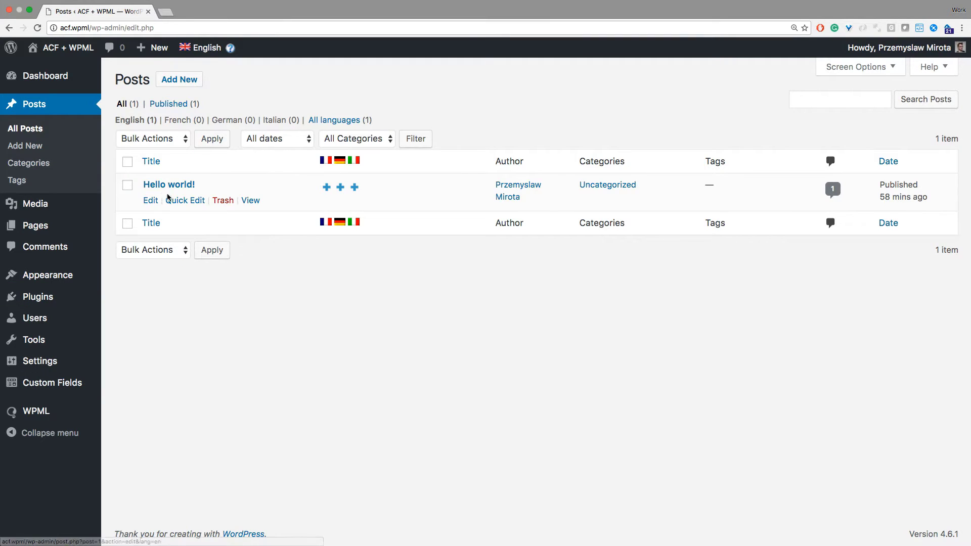
click(152, 200)
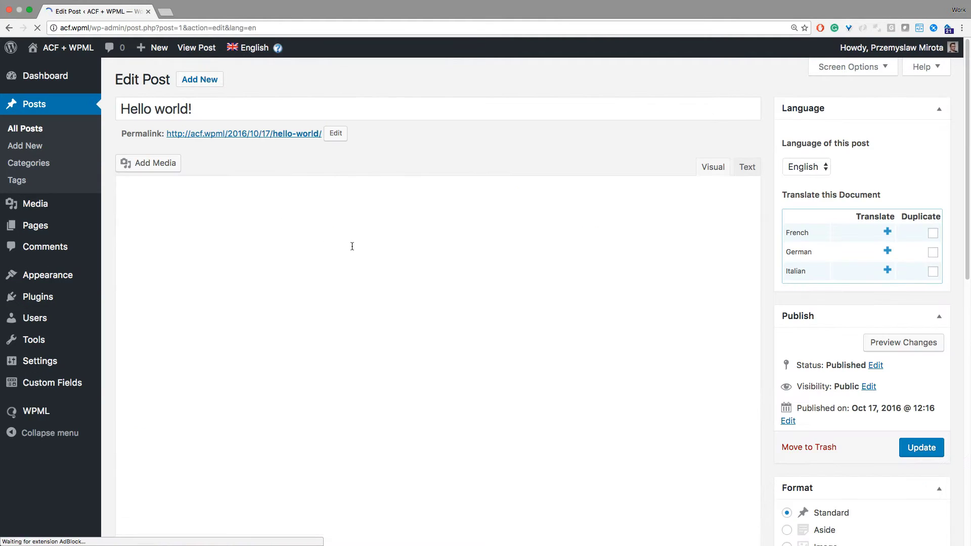
scroll(353, 246, down, 5)
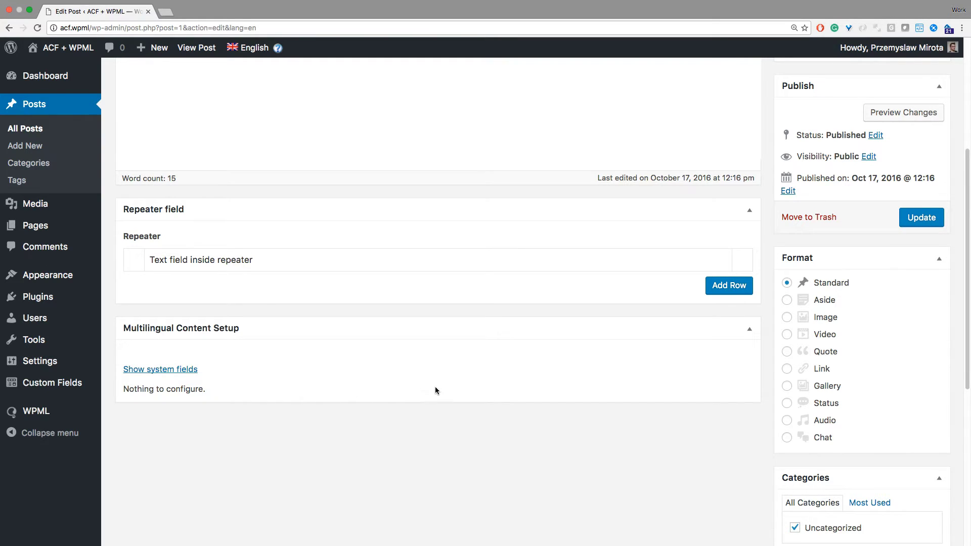
Add two repeater rows, 'Example value' and 'Second value', and update the post
click(728, 285)
click(577, 288)
text(Exam)
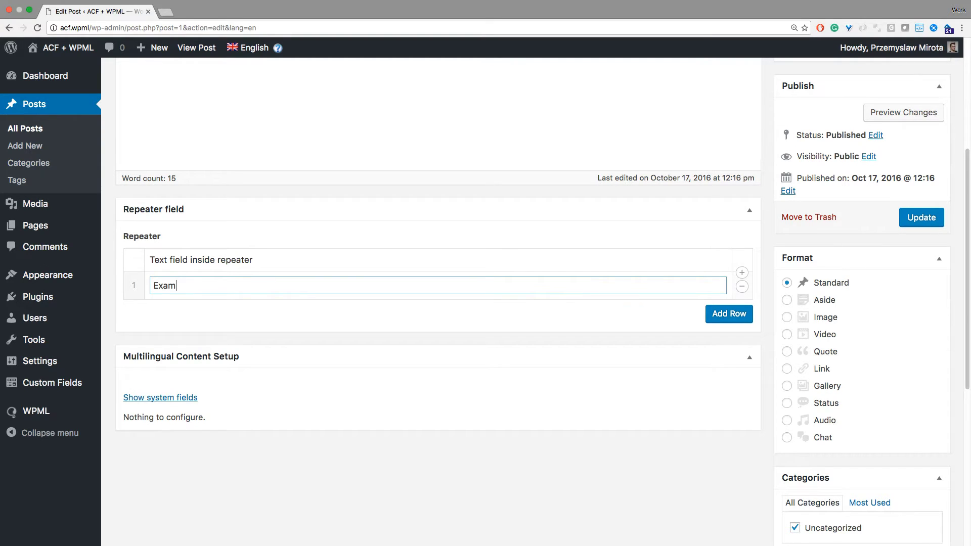
text(ple value)
click(713, 312)
click(576, 319)
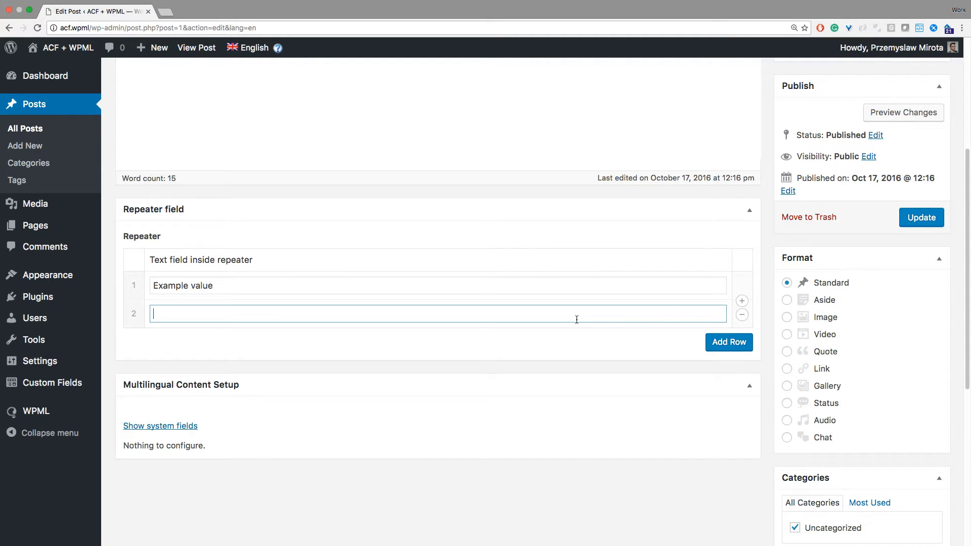
text(Second value)
click(921, 217)
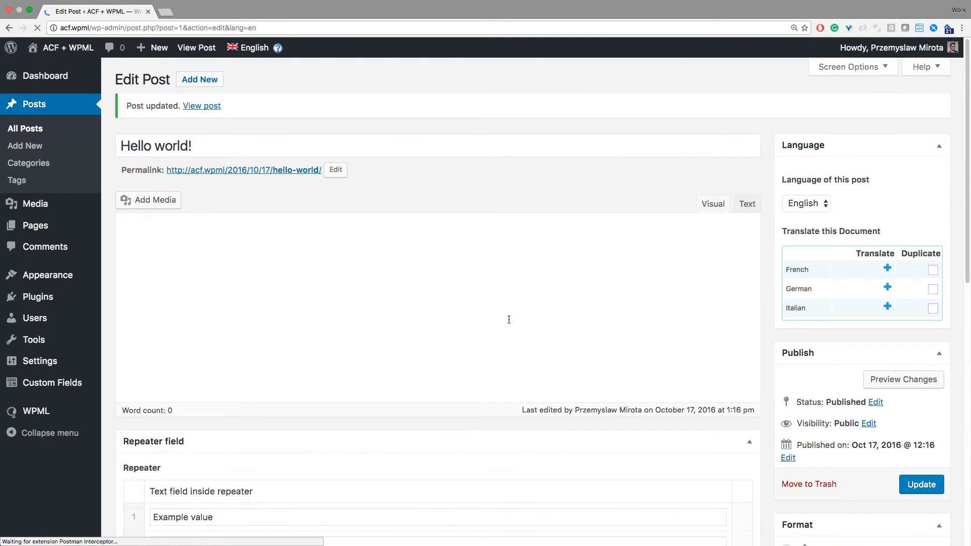
Highlight the Custom fields heading, numbered row field names and repeater field name
scroll(508, 320, down, 6)
scroll(507, 320, down, 2)
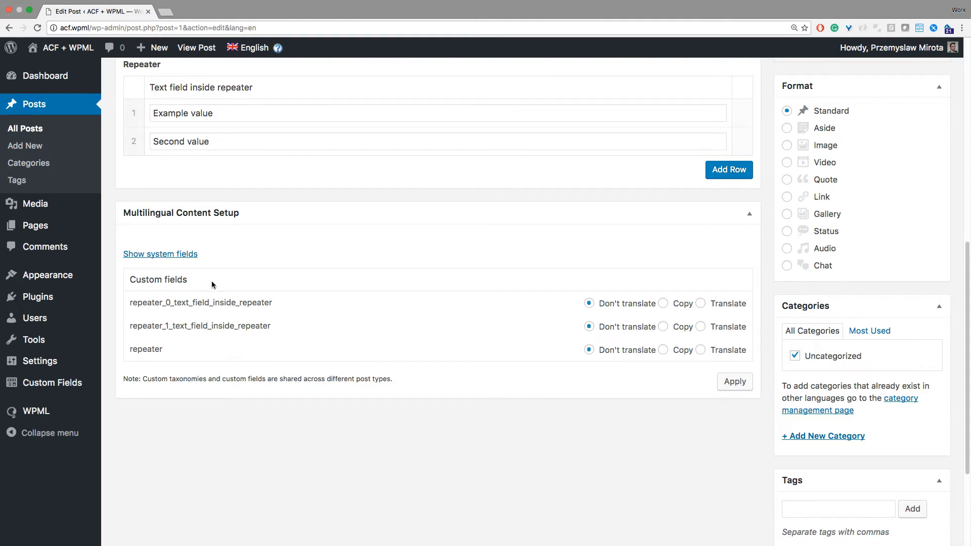
drag(207, 279, 123, 280)
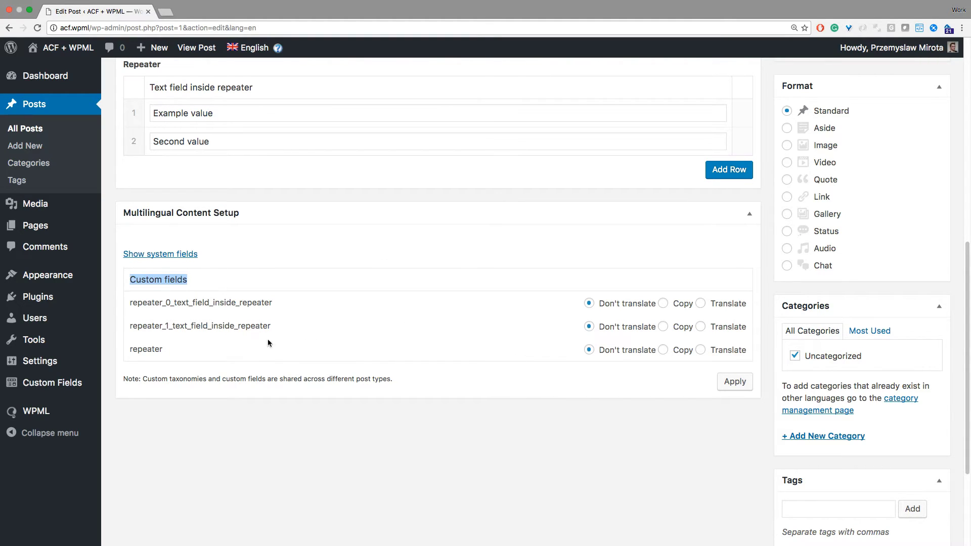
drag(163, 304, 265, 327)
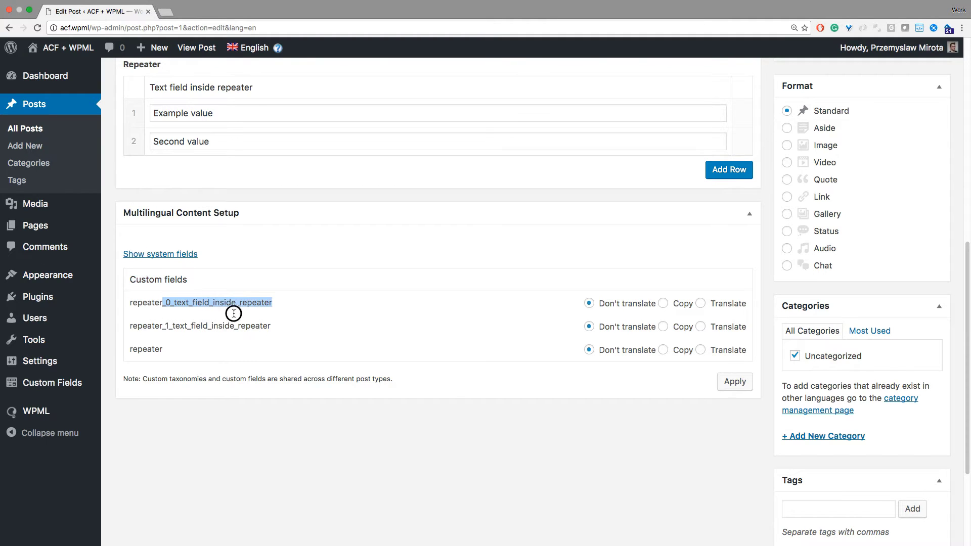
click(266, 326)
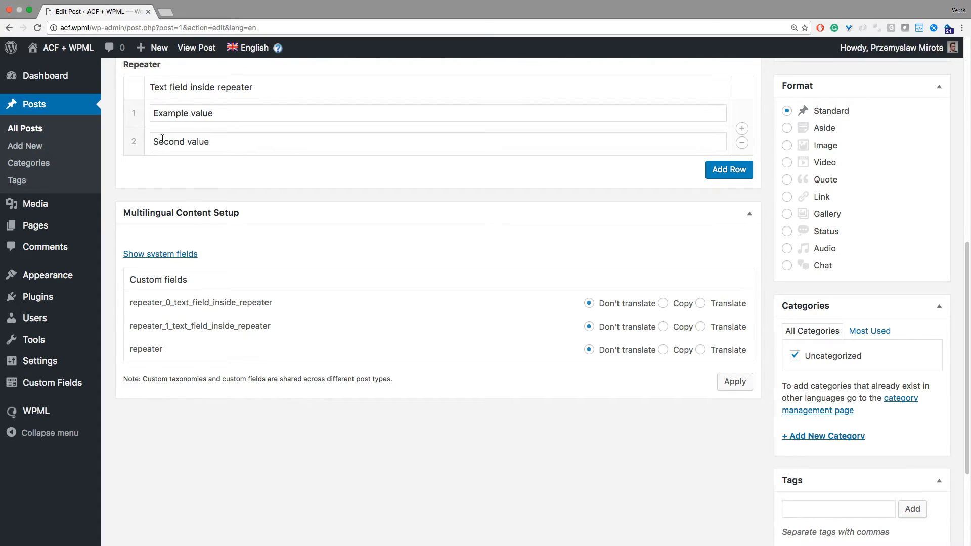
drag(134, 353, 169, 351)
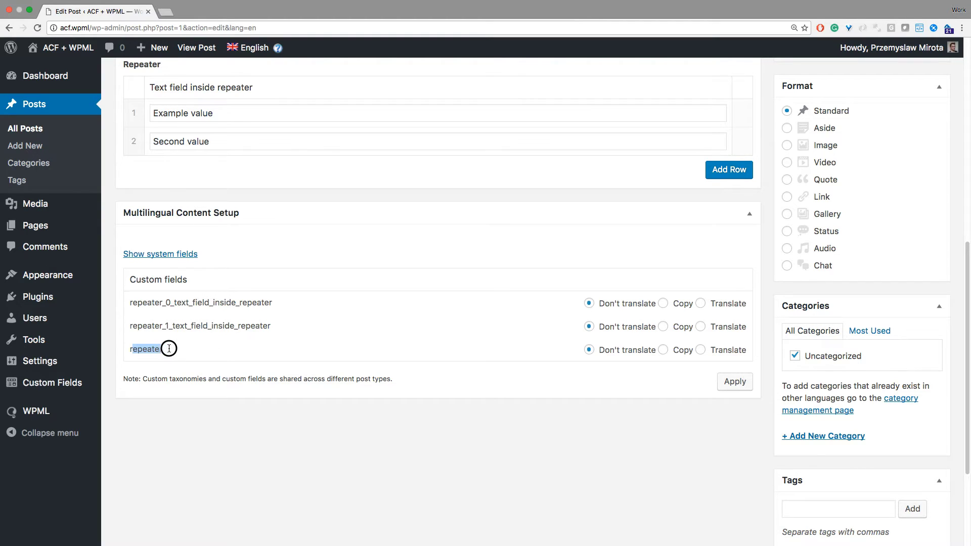
click(371, 340)
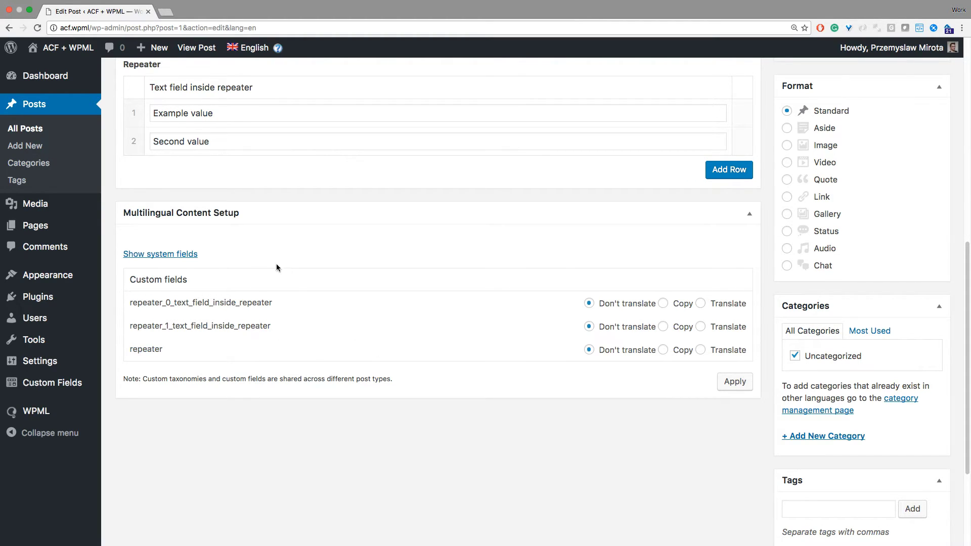
Show system fields and scroll down to the custom fields table
click(192, 255)
scroll(304, 303, down, 5)
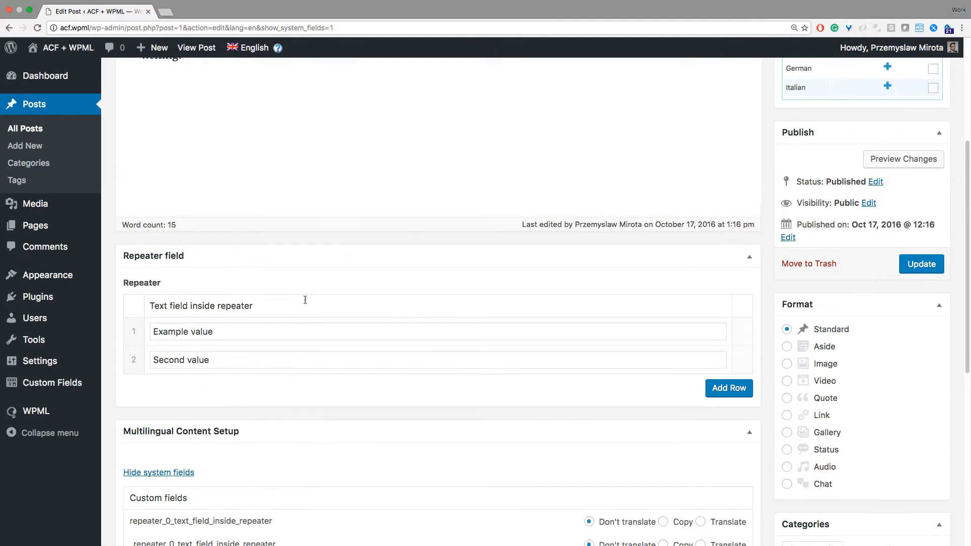
scroll(304, 302, down, 1)
scroll(305, 303, down, 2)
scroll(304, 302, down, 2)
scroll(305, 303, down, 1)
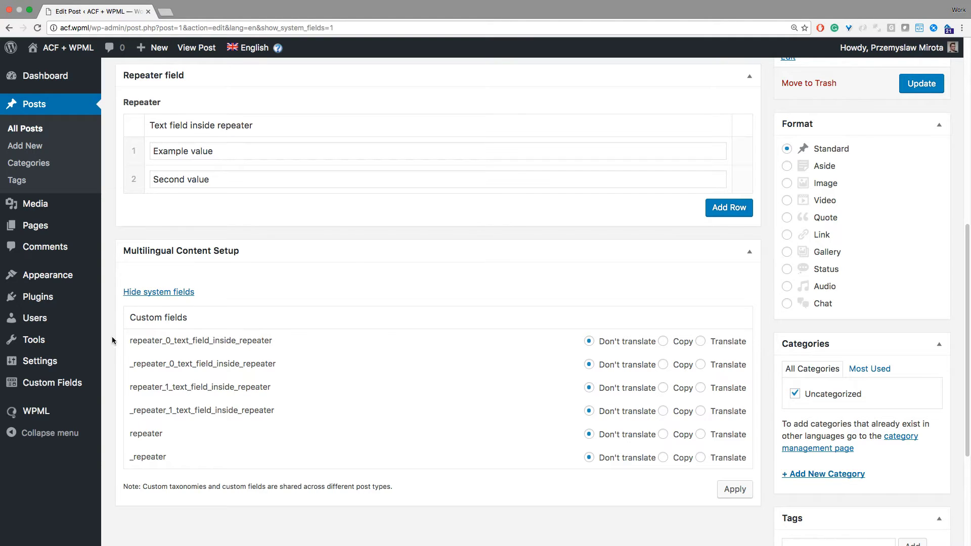
Point out the underscore-prefixed system field names, then set the repeater field to Copy
mouse_move(129, 340)
mouse_down()
mouse_move(272, 342)
mouse_move(135, 361)
mouse_up()
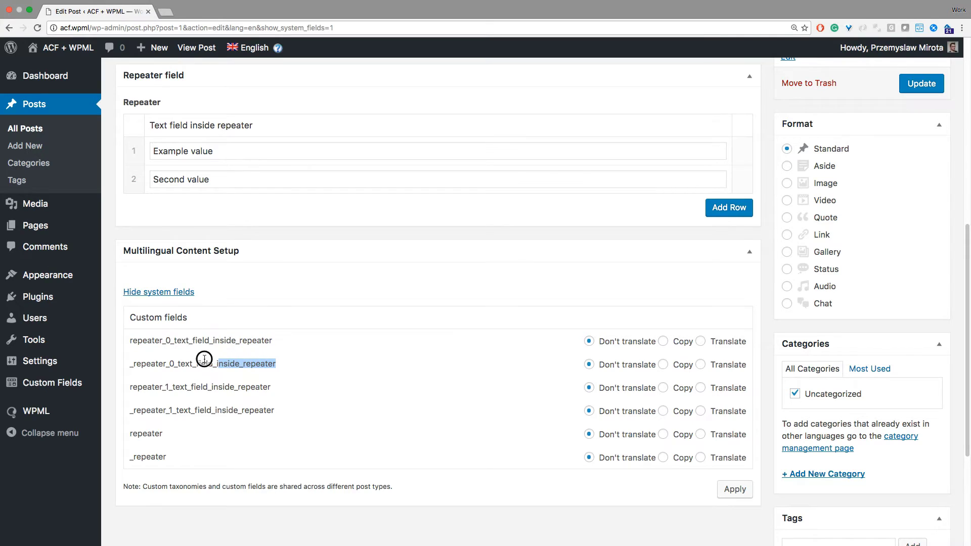
click(133, 360)
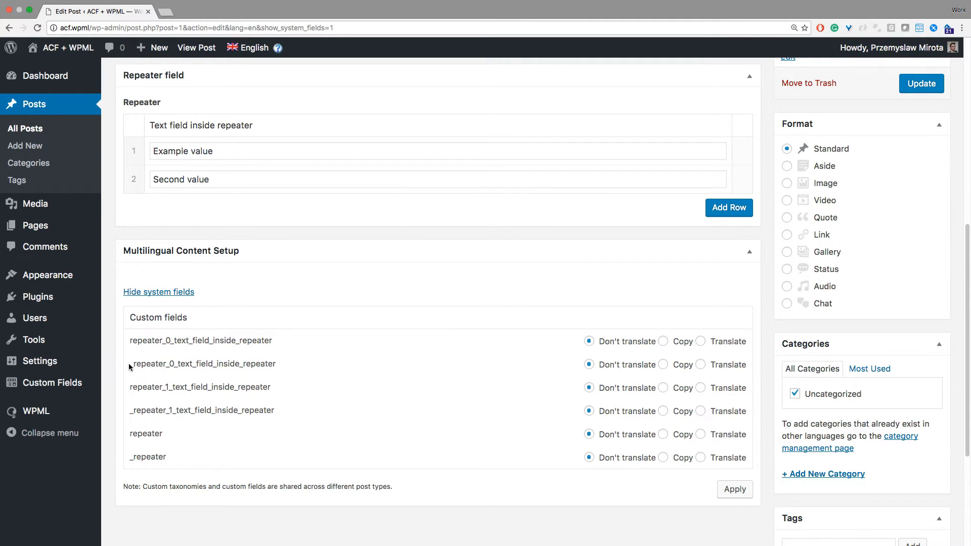
drag(129, 364, 133, 363)
click(134, 363)
click(671, 438)
Set both repeater row text fields to Translate, _repeater and underscore row fields to Copy, and apply
click(663, 458)
click(700, 342)
click(700, 389)
click(663, 364)
click(662, 411)
click(731, 489)
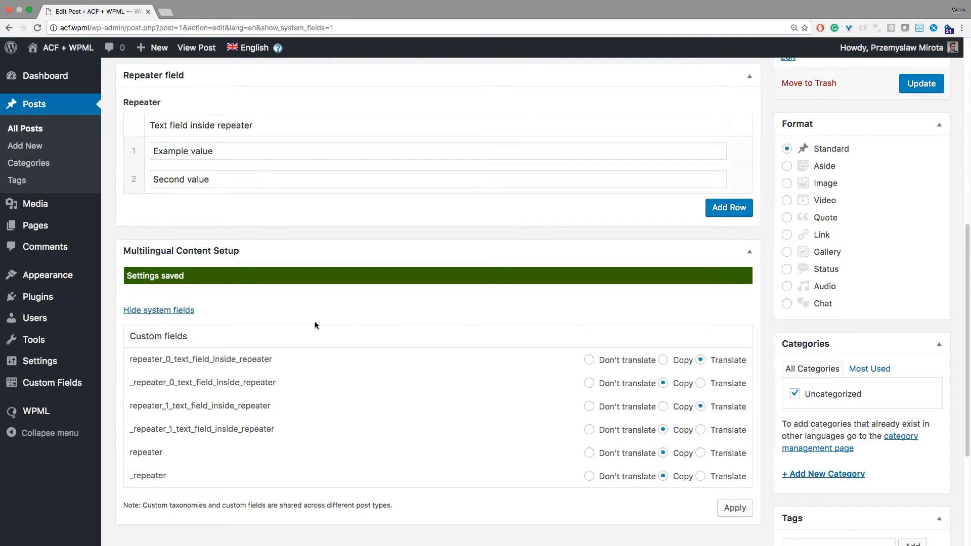
mouse_move(35, 411)
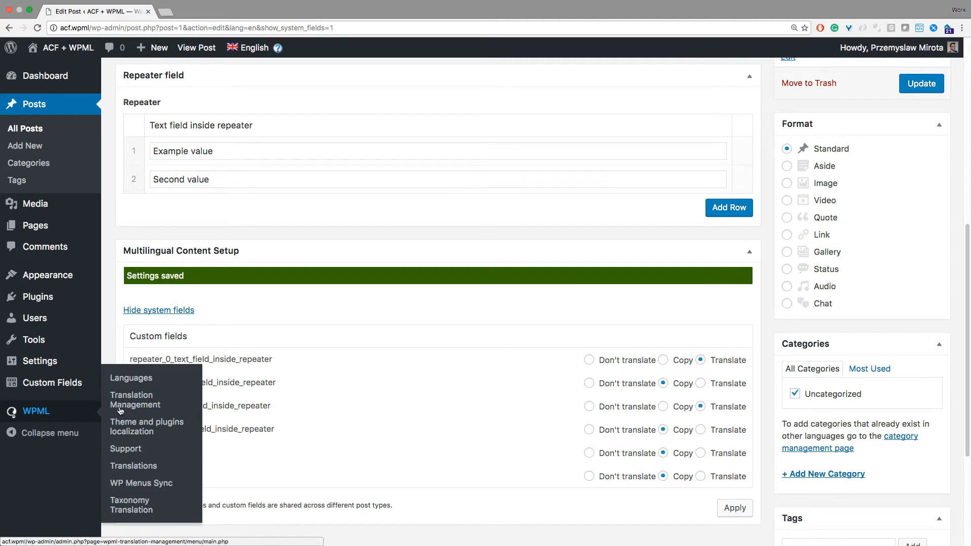
Add the Hello world! post to the translation basket for French only
click(134, 407)
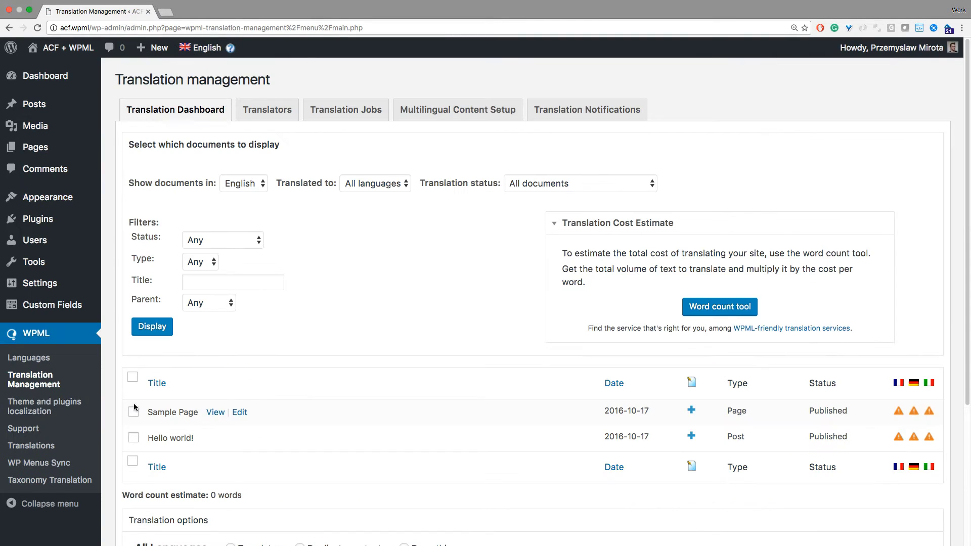
click(133, 437)
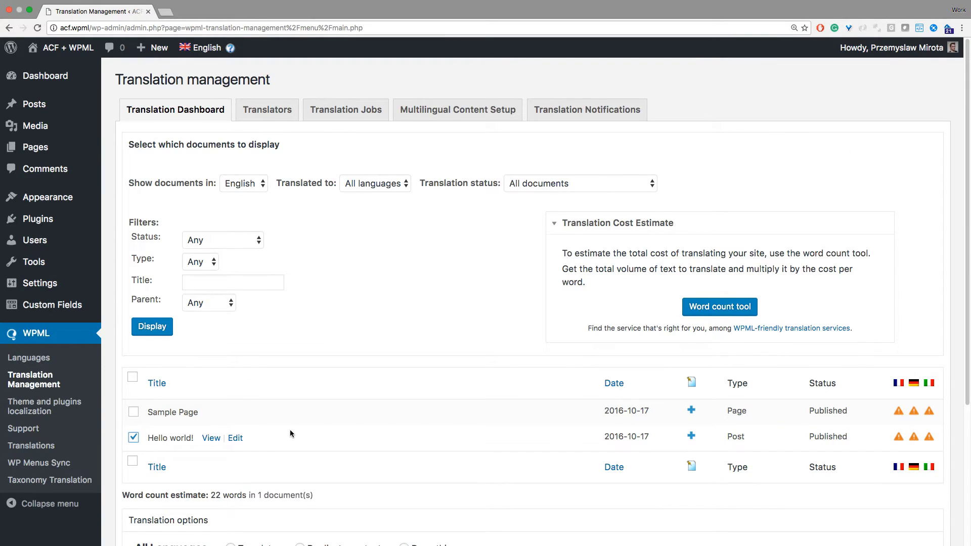
scroll(409, 370, down, 5)
click(404, 356)
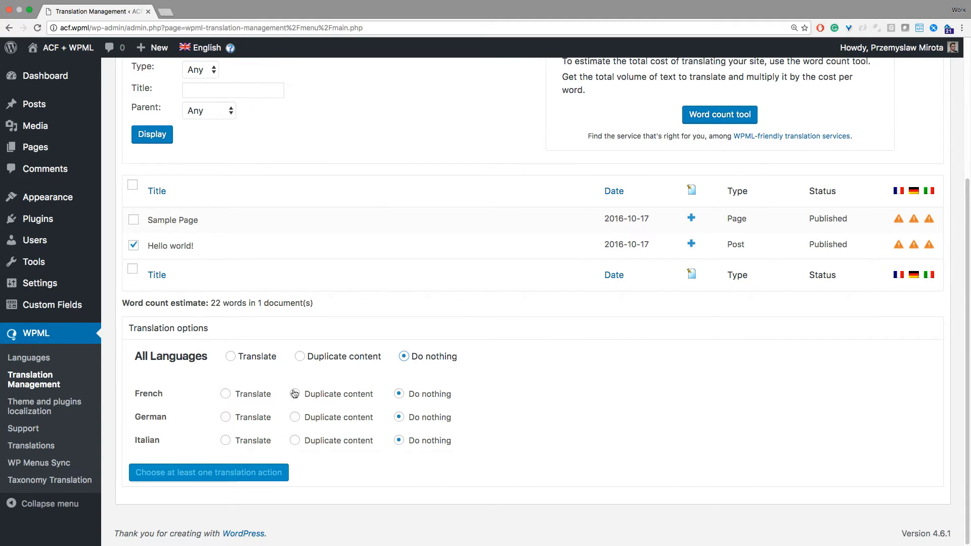
click(255, 394)
click(216, 473)
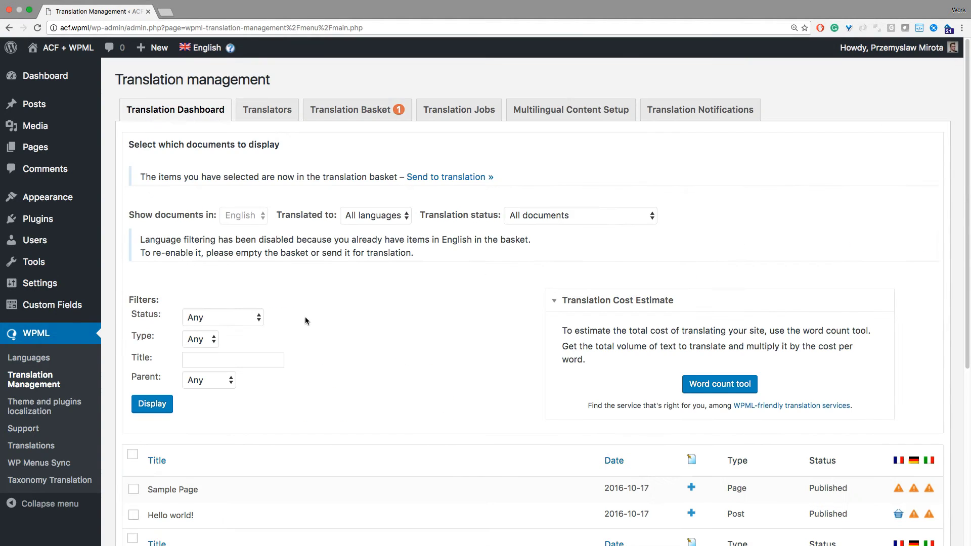
Assign the French job to the local translator and send the basket
click(349, 119)
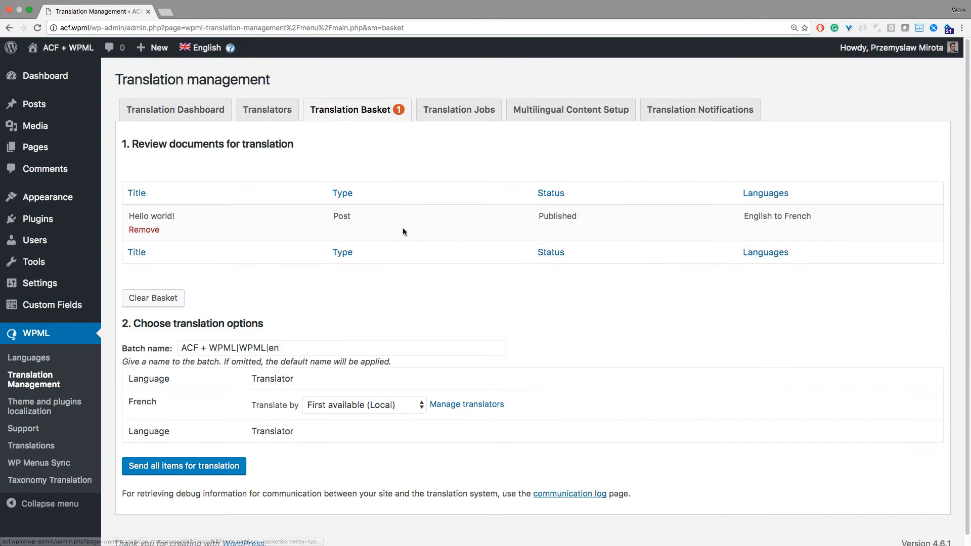
click(414, 405)
click(404, 423)
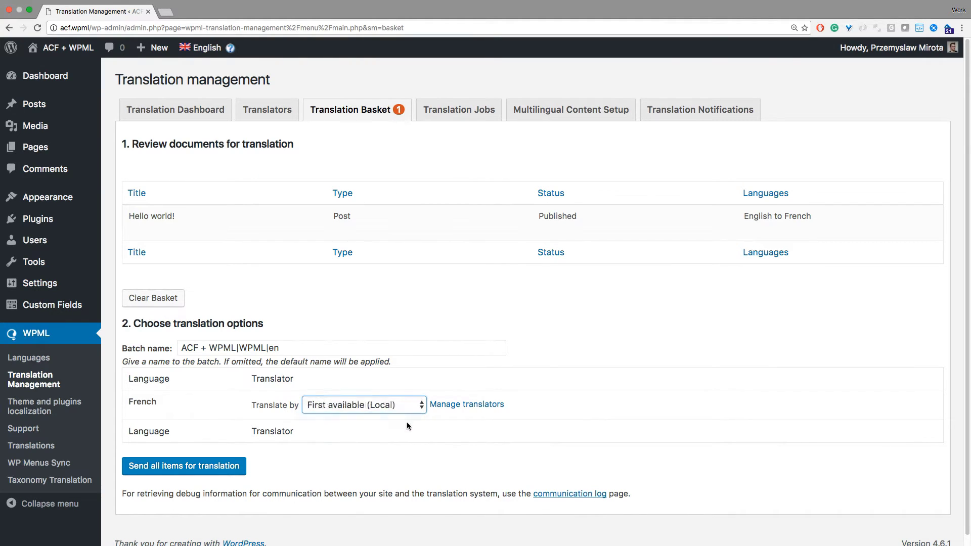
click(221, 465)
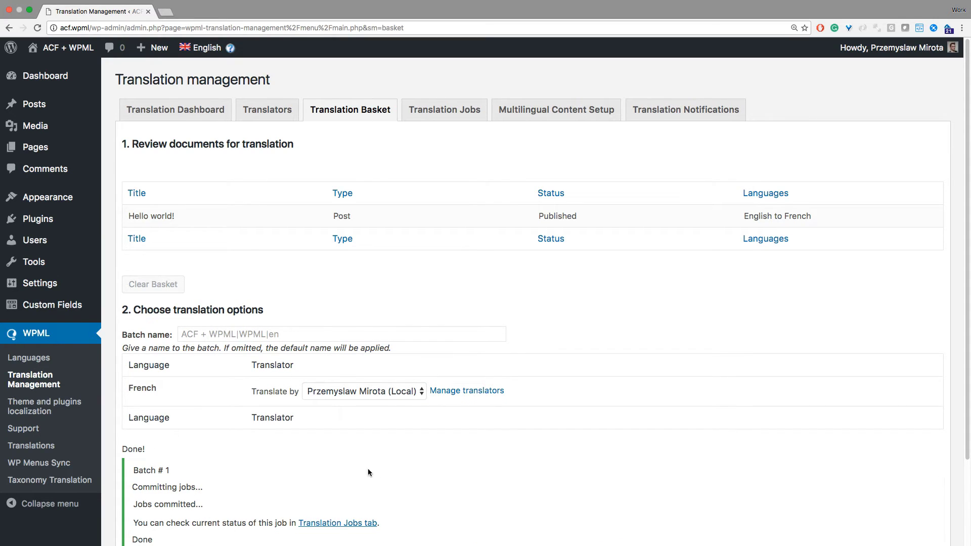
Export translation job 1 from the Translations queue as XLIFF and open the file
click(39, 445)
click(127, 151)
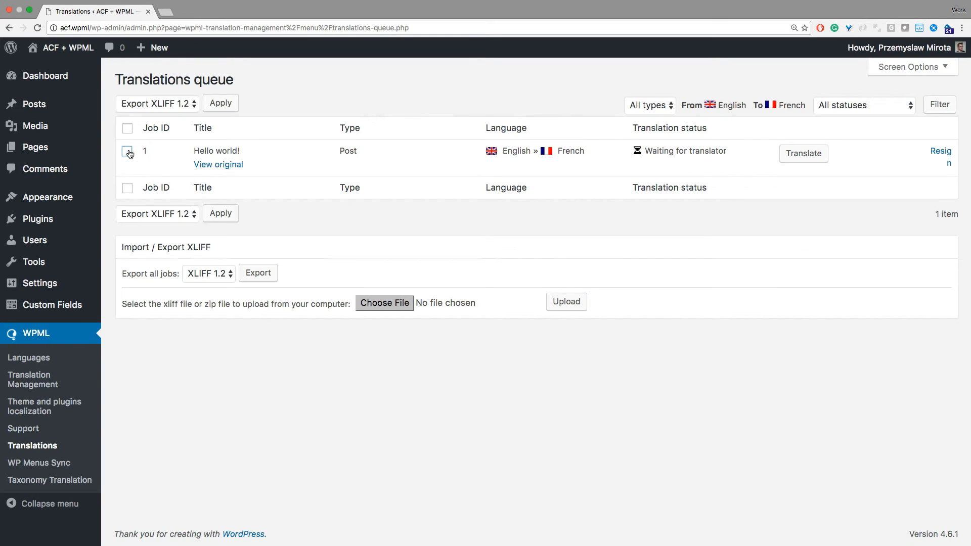
click(221, 213)
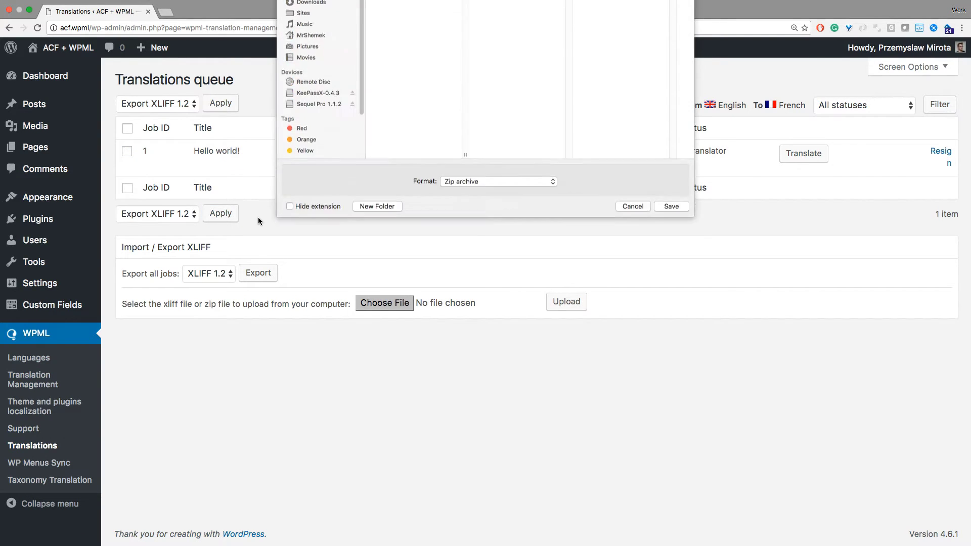
click(678, 332)
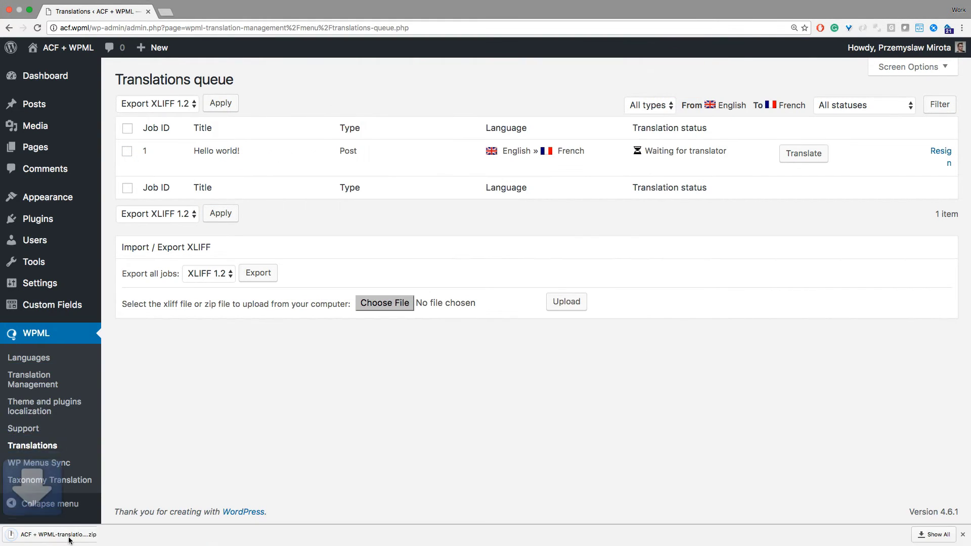
click(71, 537)
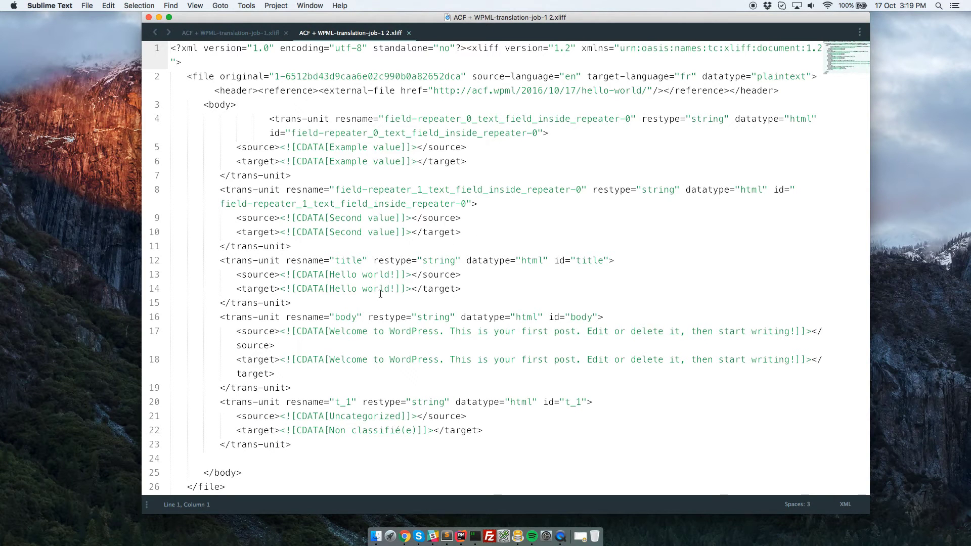
Select the post title and both repeater value trans-units in the XLIFF to inspect them
mouse_move(246, 260)
mouse_down()
mouse_move(264, 301)
mouse_move(264, 375)
mouse_move(291, 433)
mouse_up()
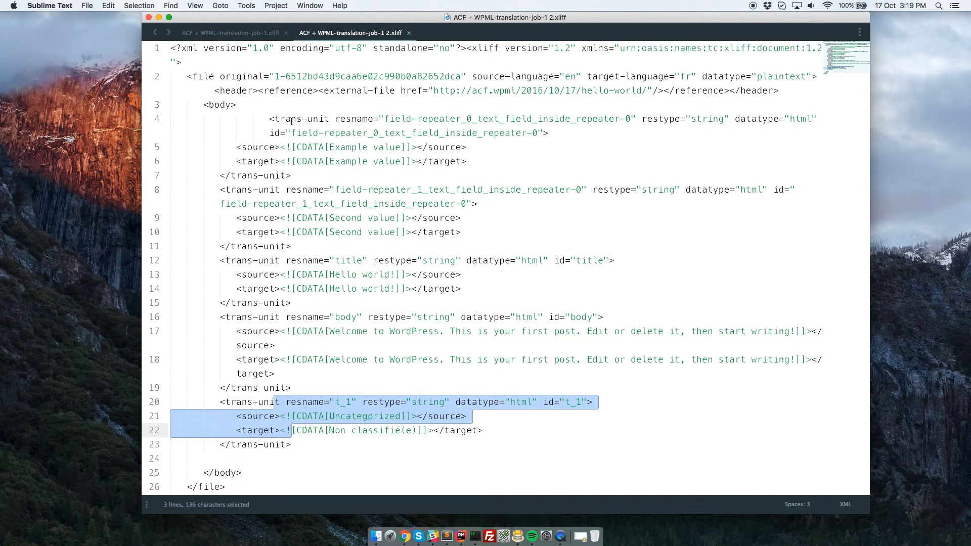
drag(285, 120, 335, 161)
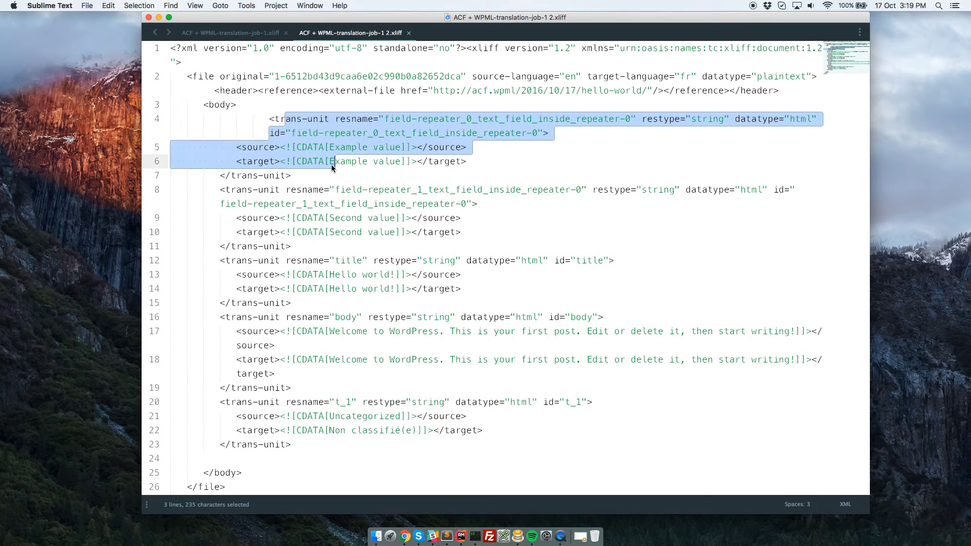
drag(286, 189, 335, 247)
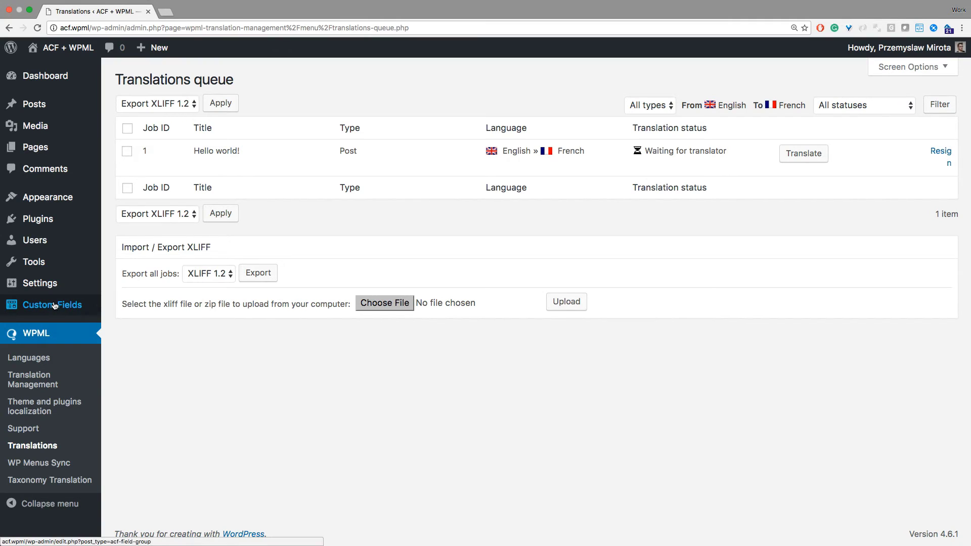
Create a 'Nested repeater' field group with a Repeater-type first field '1st Repeater'
mouse_move(51, 304)
click(157, 324)
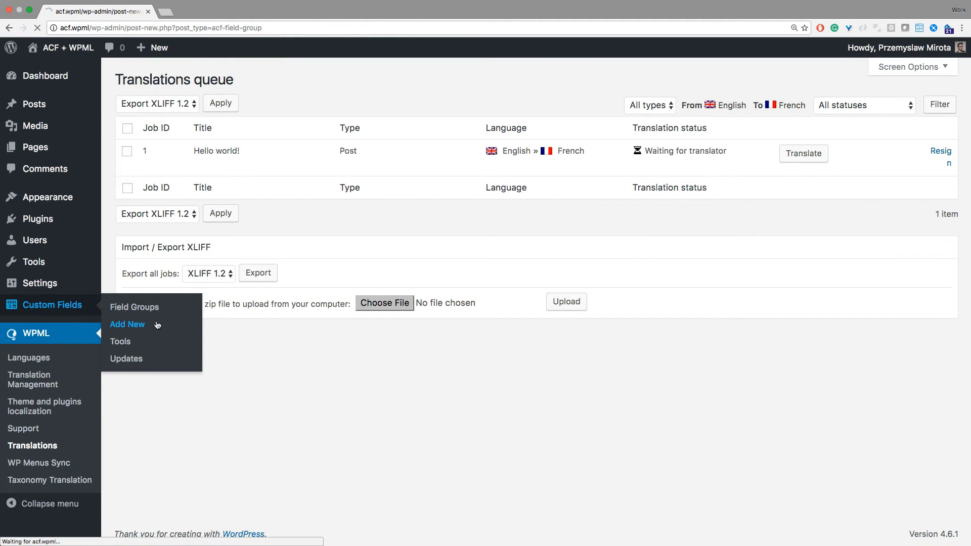
text(Nes)
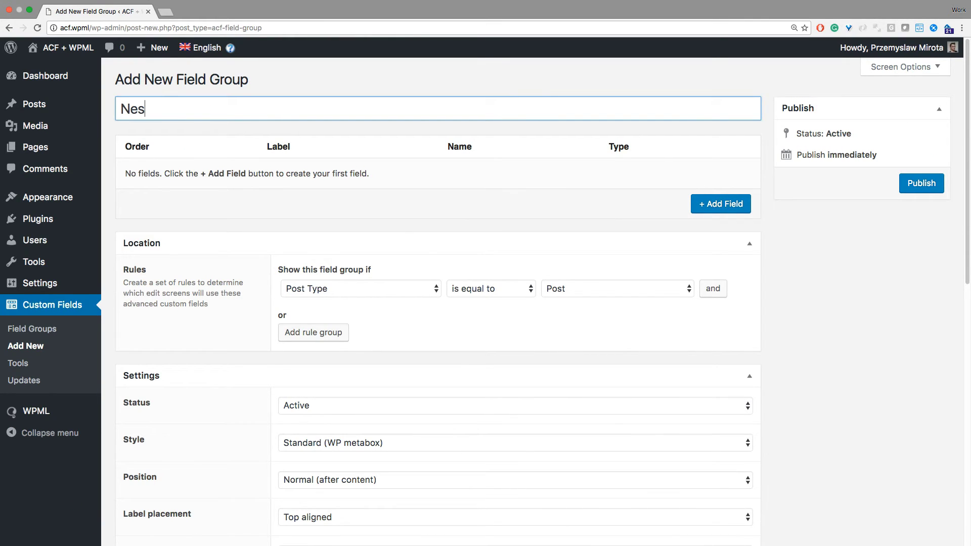
text(ted repeater)
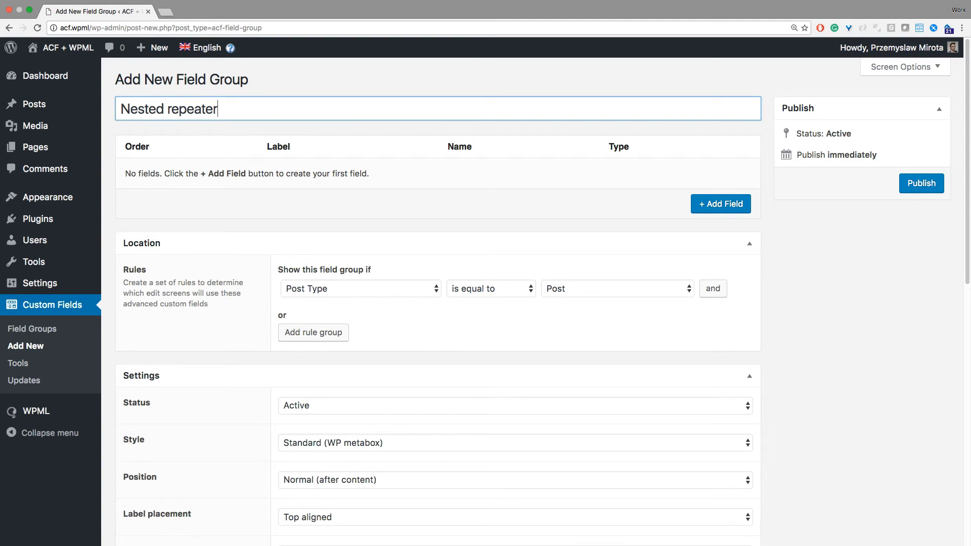
click(699, 204)
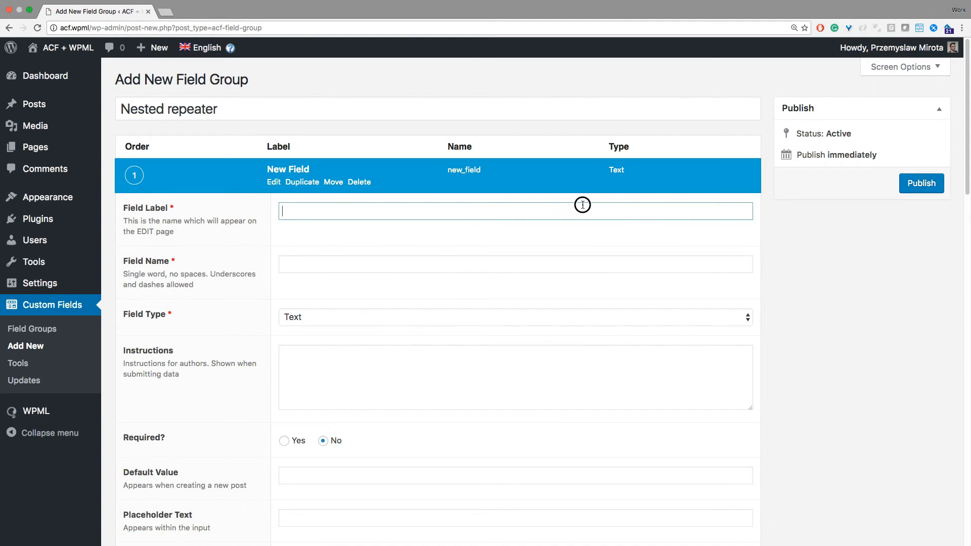
text(Re)
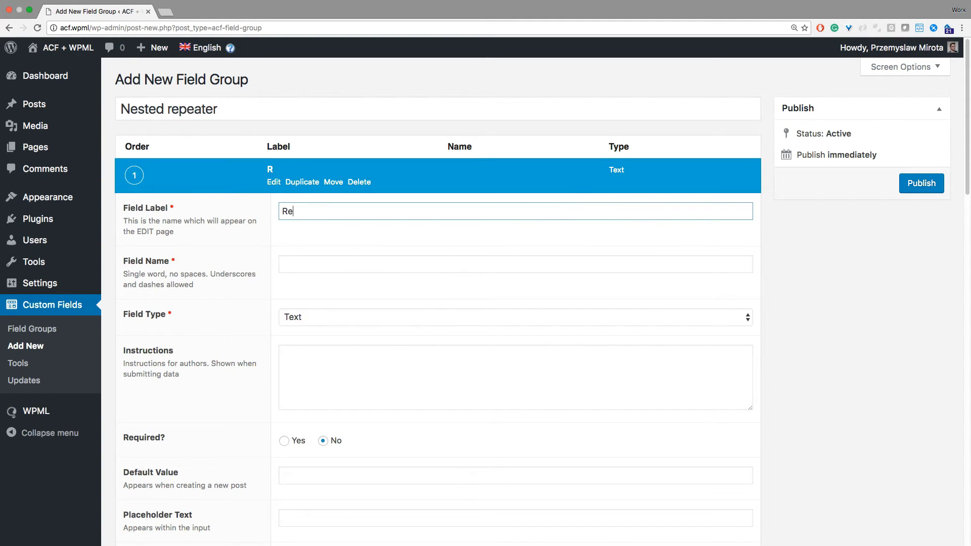
text(1st Repeate)
text(1st)
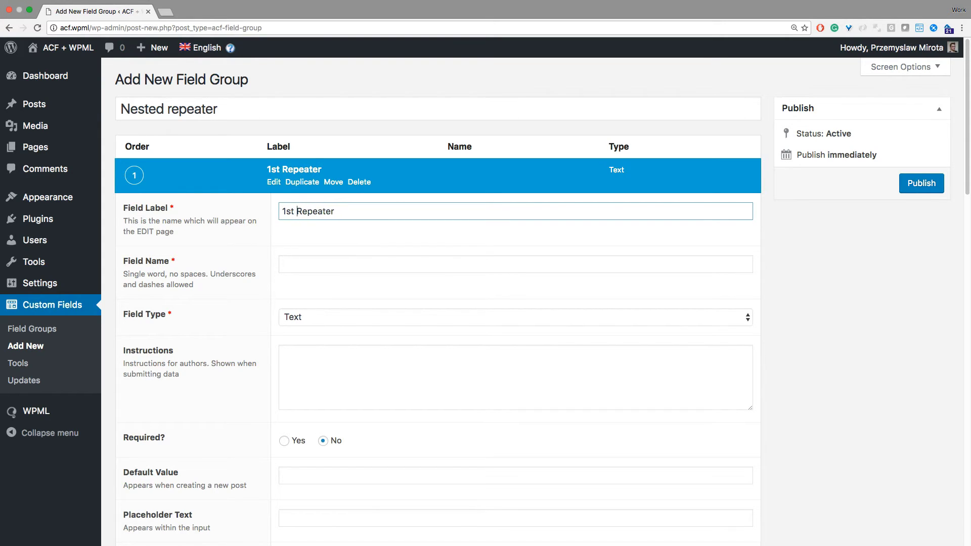
click(536, 319)
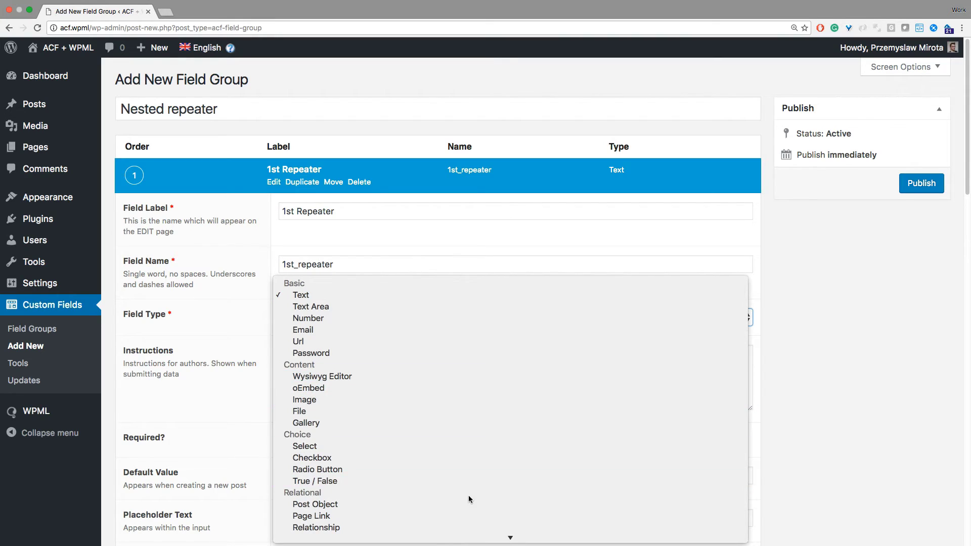
scroll(489, 508, down, 5)
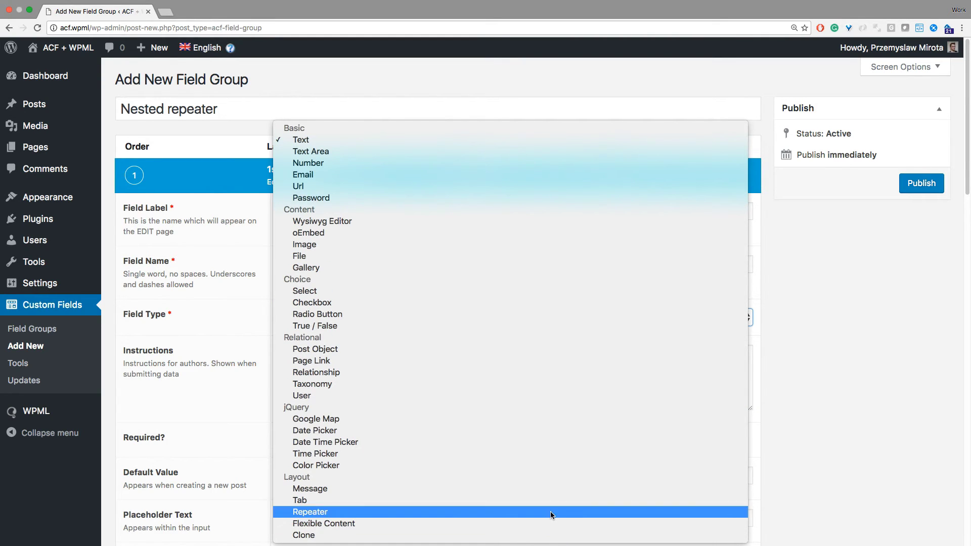
click(550, 511)
scroll(537, 305, down, 4)
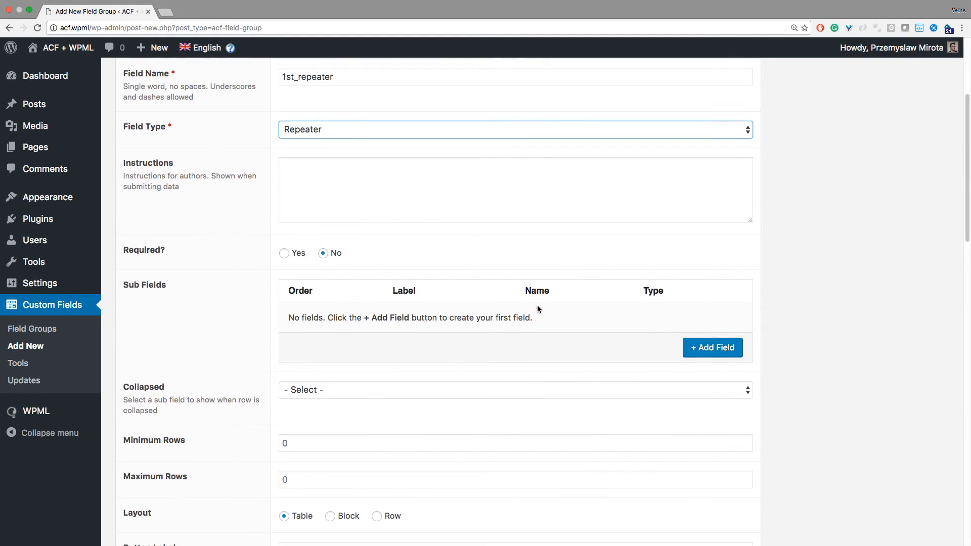
Add a '2nd repeater' sub-field of Repeater type inside the 1st Repeater
click(700, 347)
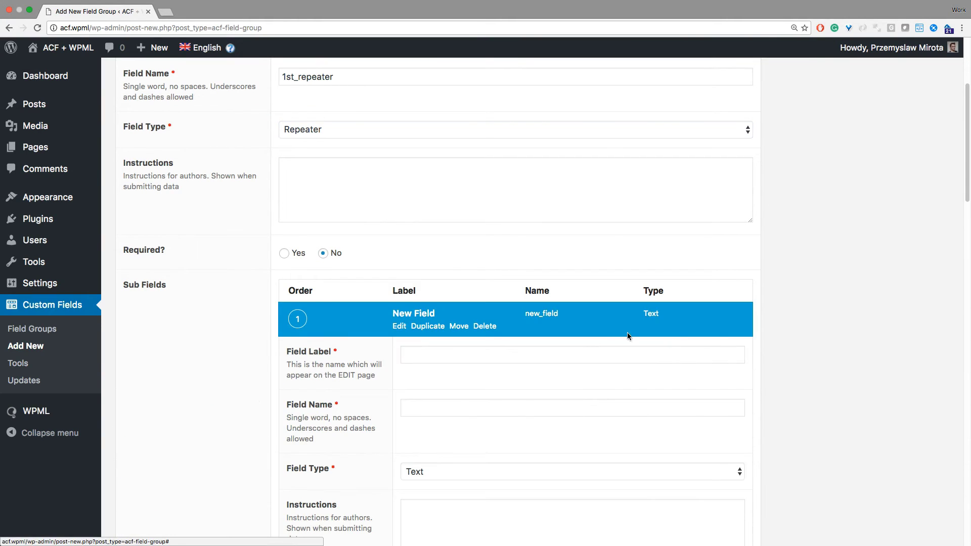
text(2nd repe)
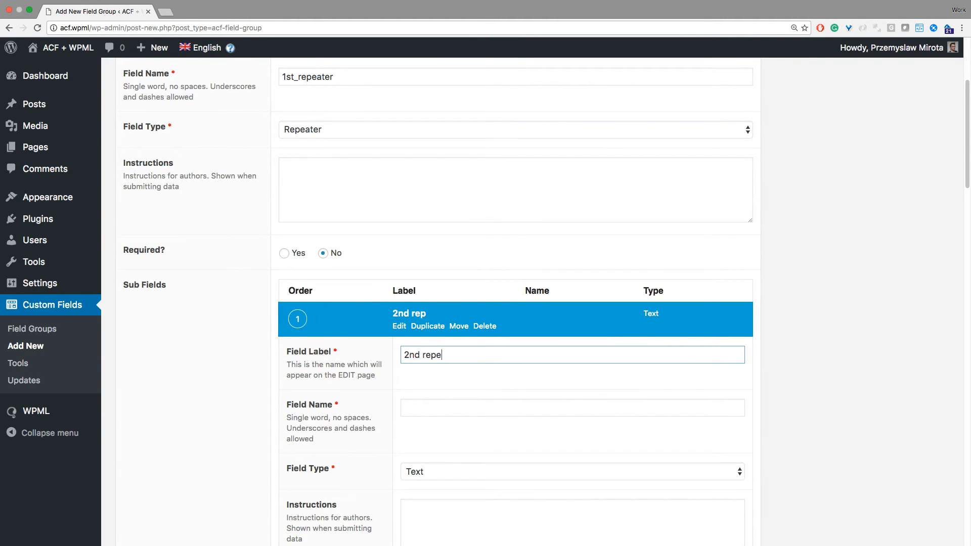
text(ater)
scroll(597, 354, down, 2)
click(492, 383)
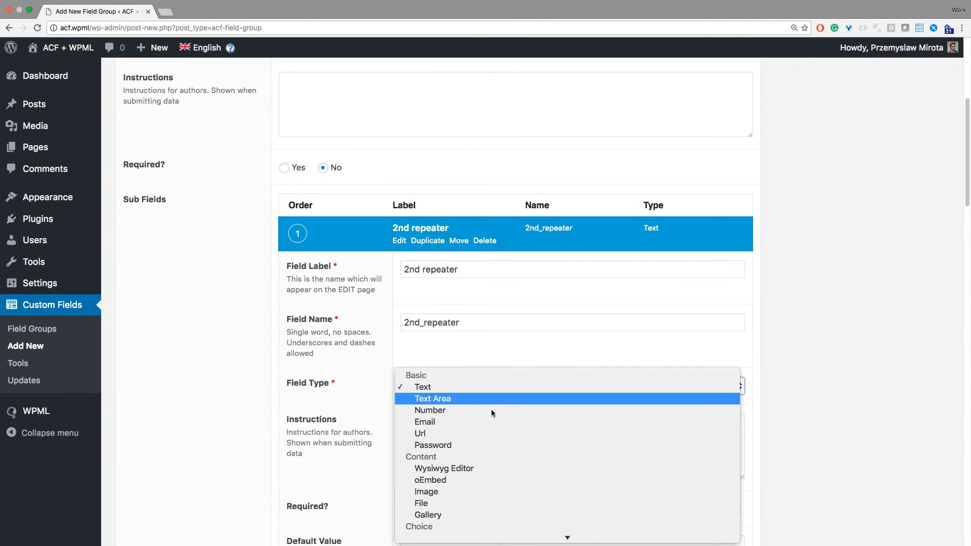
click(487, 507)
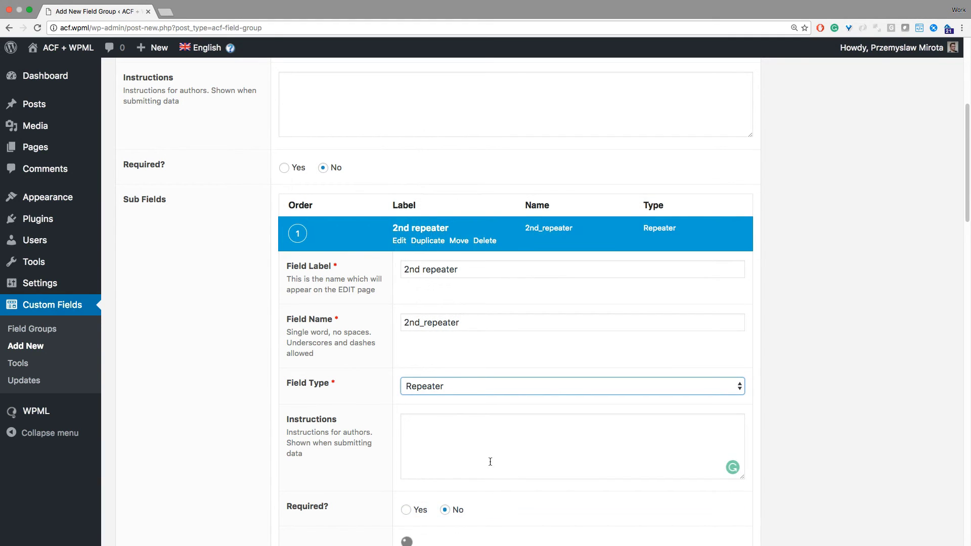
scroll(556, 386, down, 4)
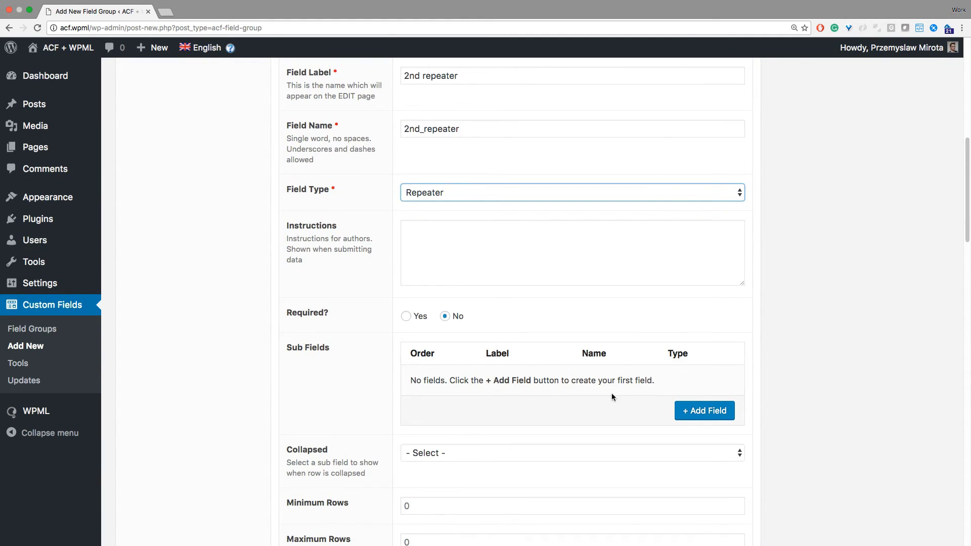
Add a 'Text field' sub-field inside the 2nd repeater and publish the group
click(690, 409)
click(594, 423)
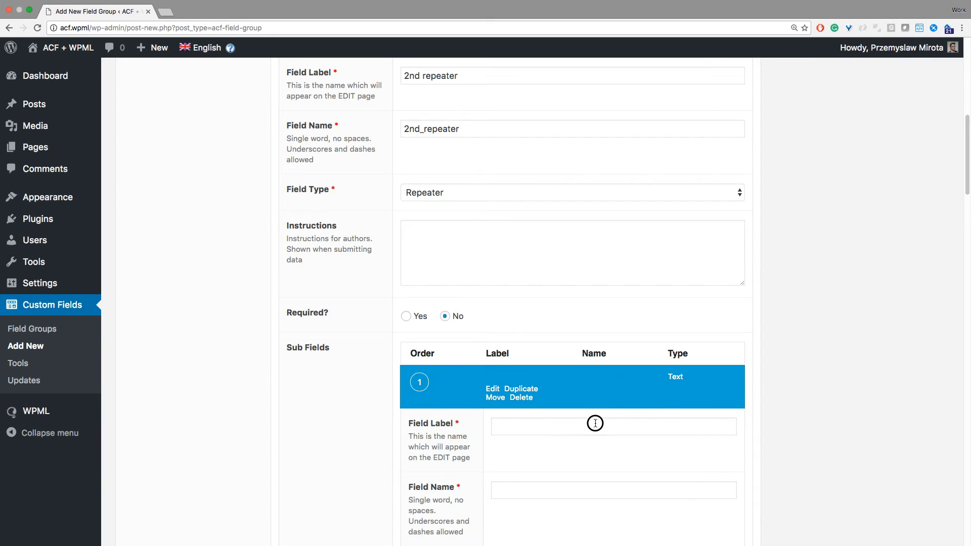
text(Text)
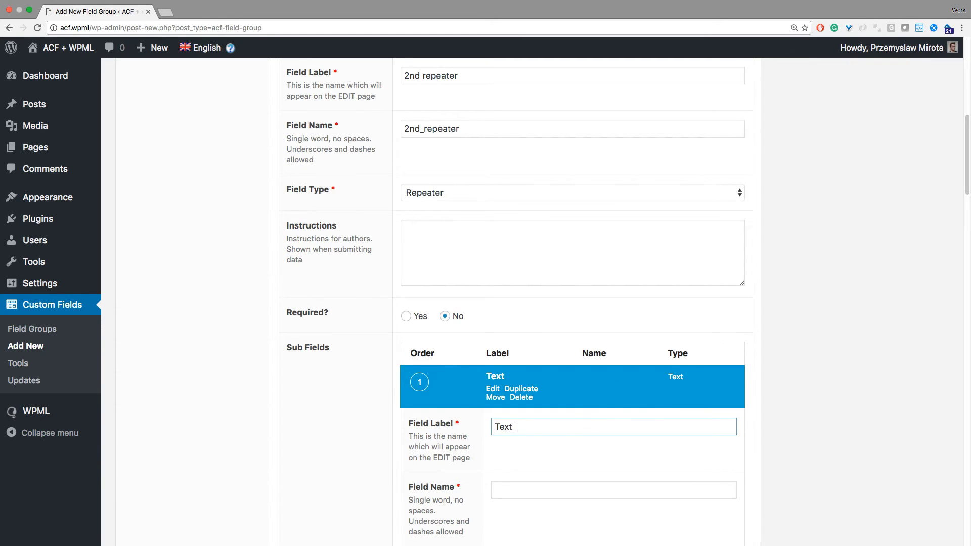
text( field)
click(796, 426)
scroll(796, 369, up, 5)
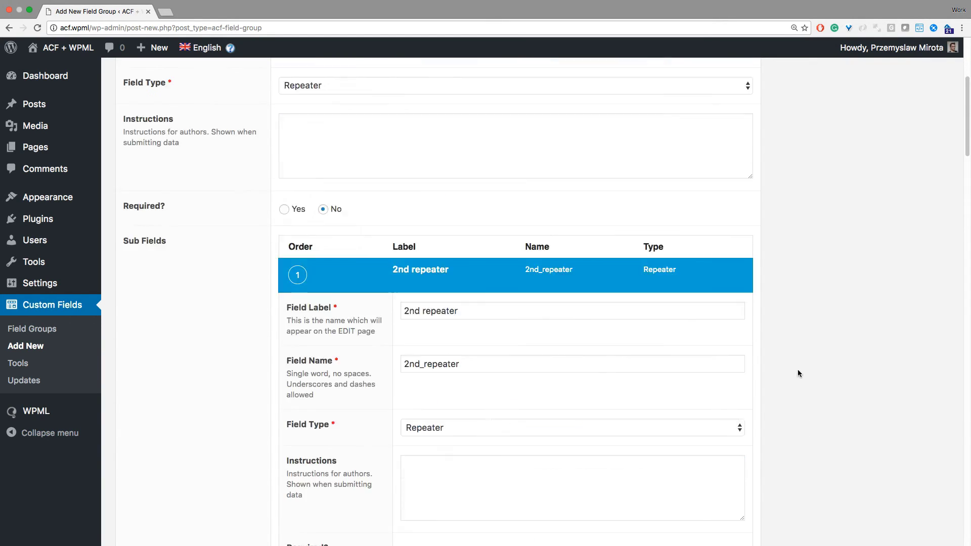
scroll(889, 214, up, 5)
click(921, 184)
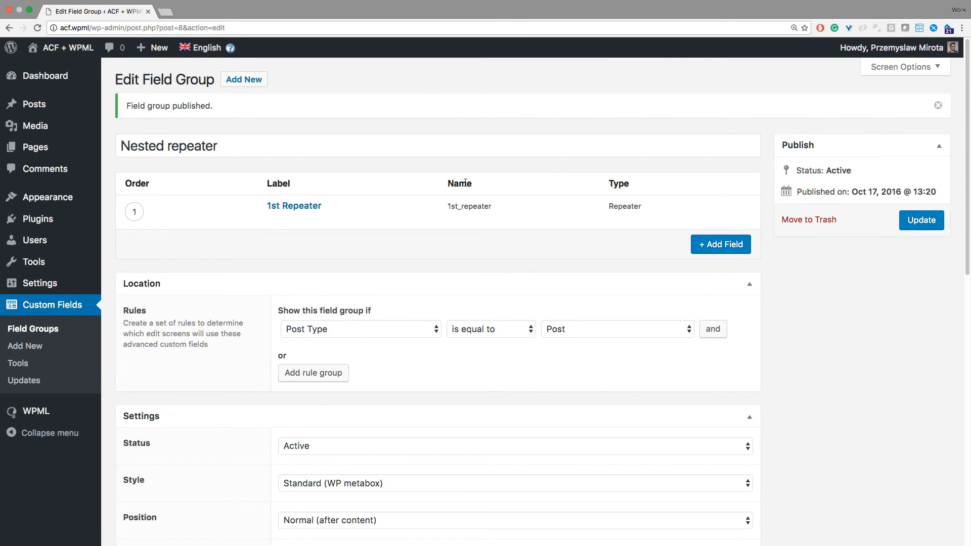
Edit the Hello world! post from All Posts and scroll to the nested repeater
mouse_move(35, 104)
click(136, 109)
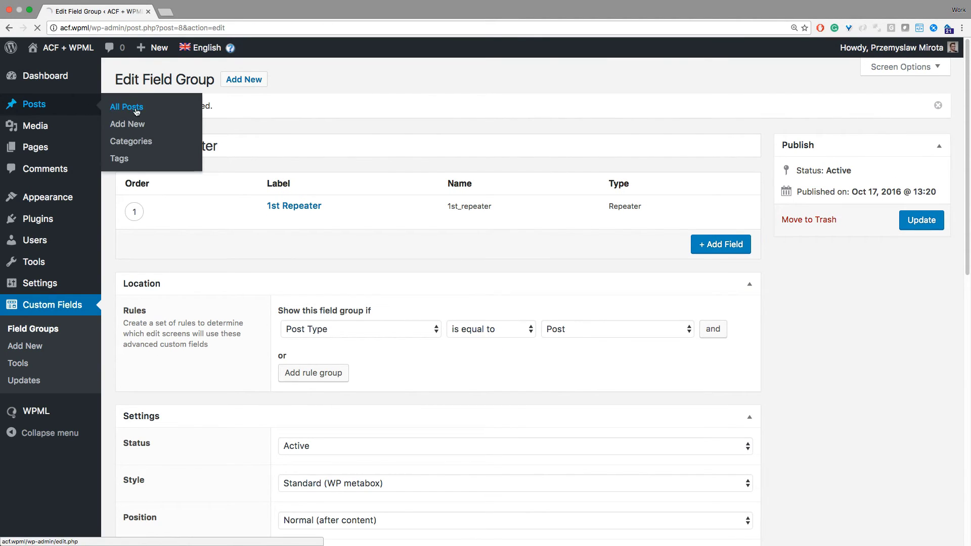
click(150, 200)
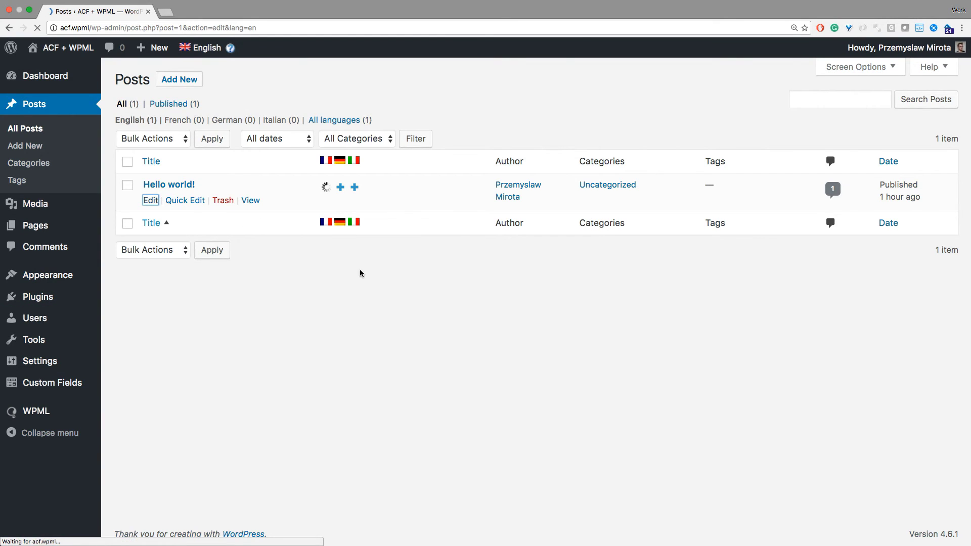
scroll(498, 283, down, 5)
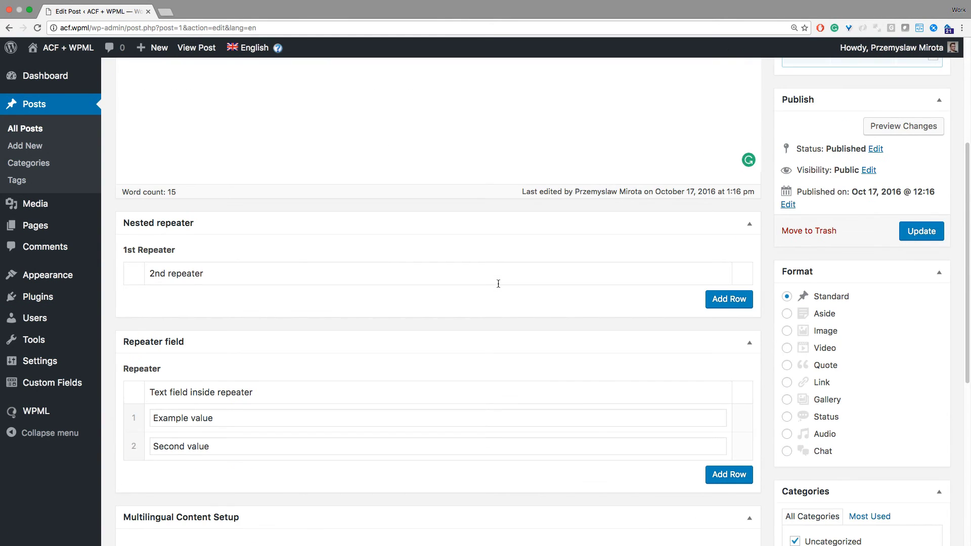
Add nested rows 'First value' and 'Second value' and update the post
click(731, 299)
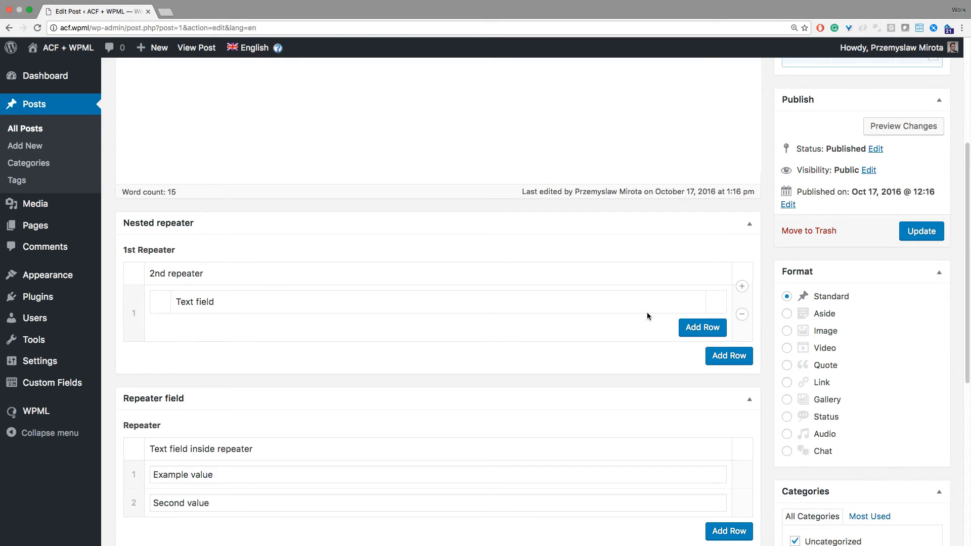
click(702, 327)
click(484, 329)
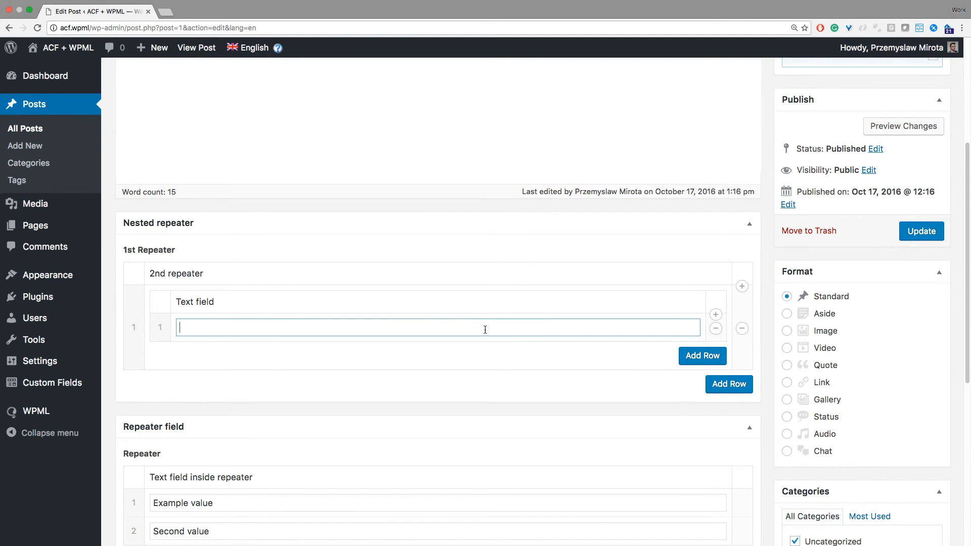
text(First value)
click(695, 354)
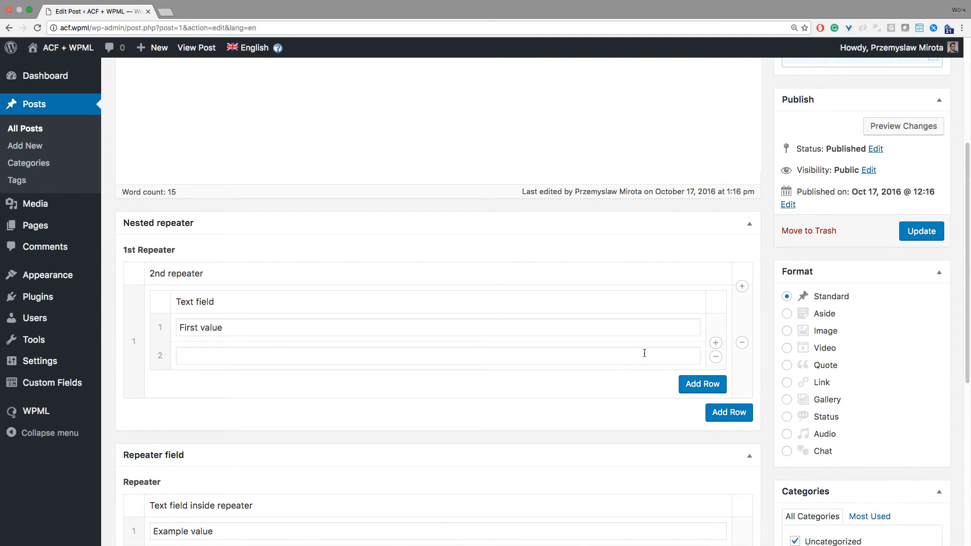
click(622, 352)
text(Second )
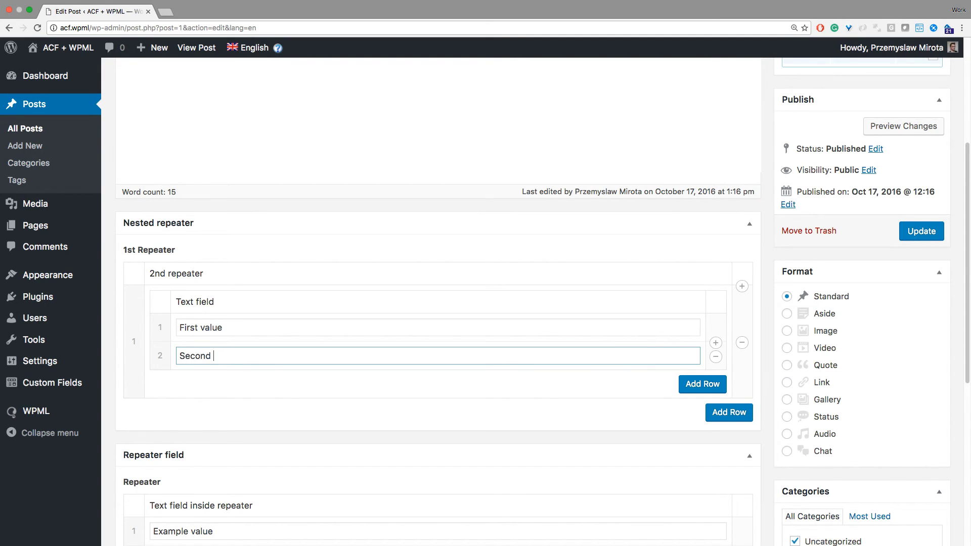
text(value)
click(920, 231)
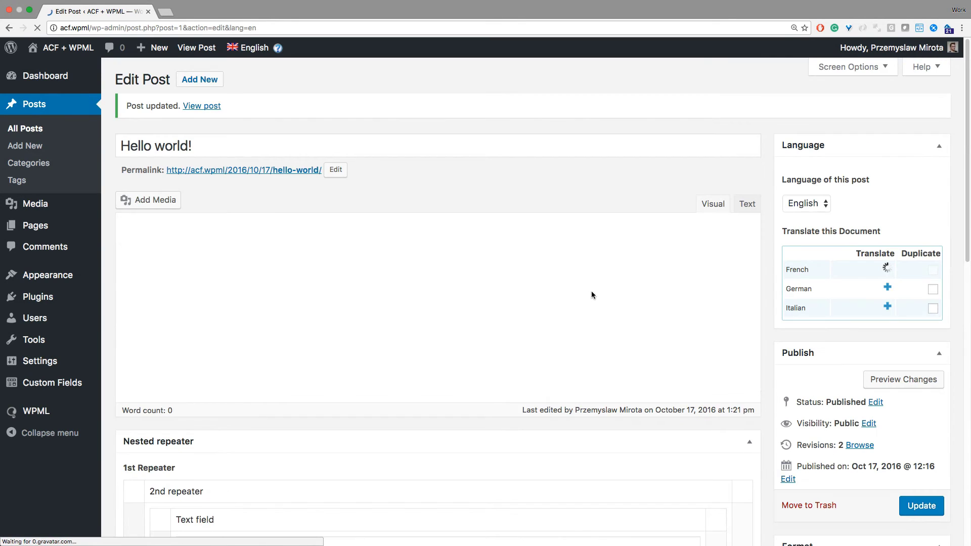
Turn on 'Show system fields' in the Multilingual Content Setup box
scroll(590, 298, down, 5)
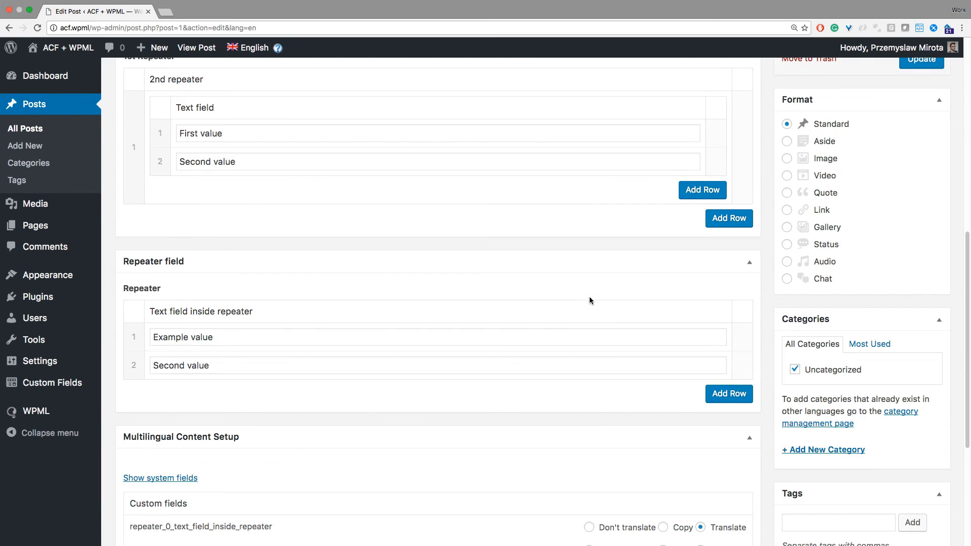
scroll(556, 313, down, 4)
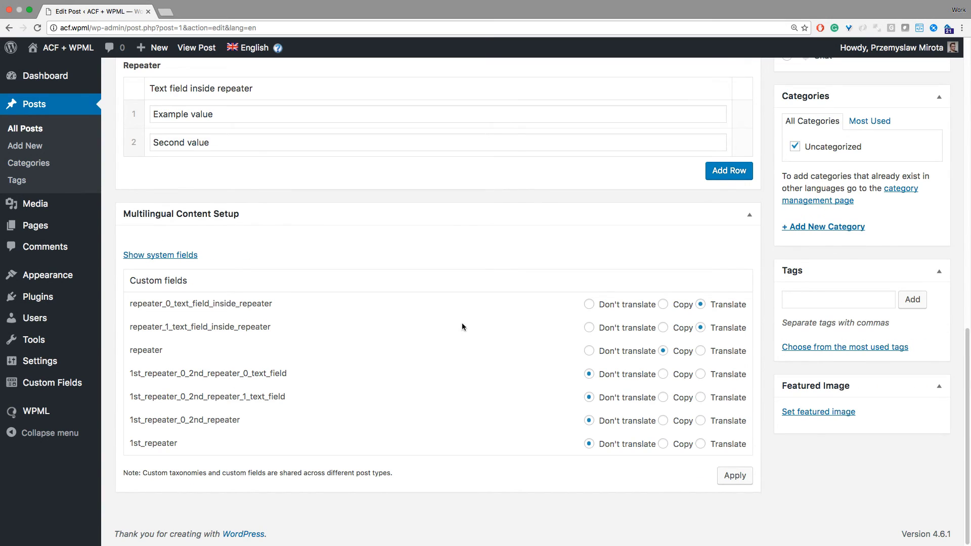
click(182, 255)
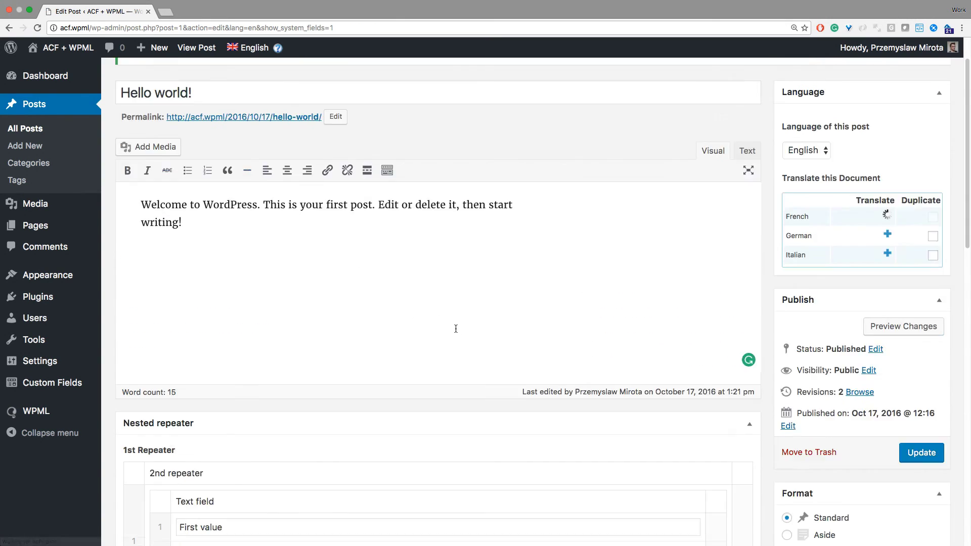
Review the eight nested repeater custom field rows, all currently set to Don't translate
scroll(452, 323, down, 9)
scroll(454, 326, down, 1)
scroll(456, 328, down, 4)
scroll(454, 328, down, 1)
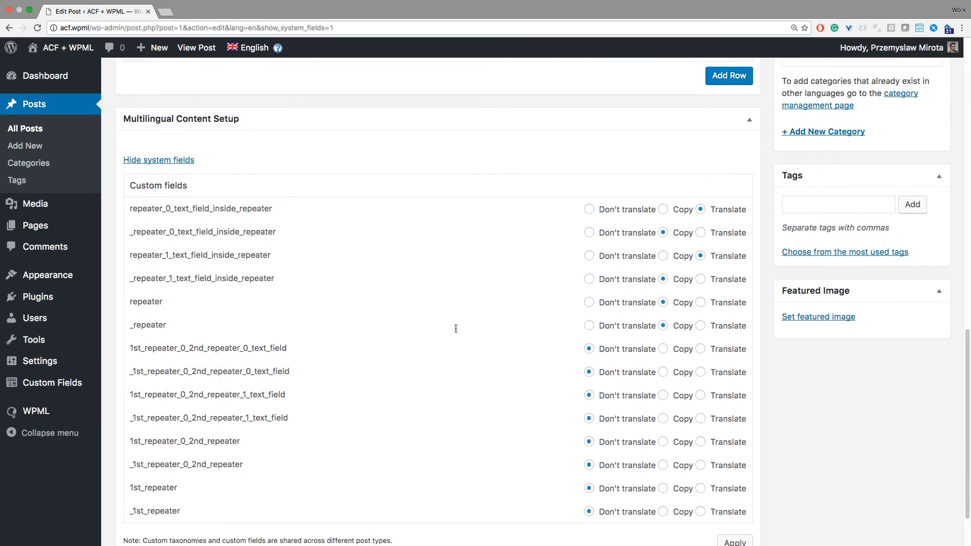
scroll(452, 326, down, 2)
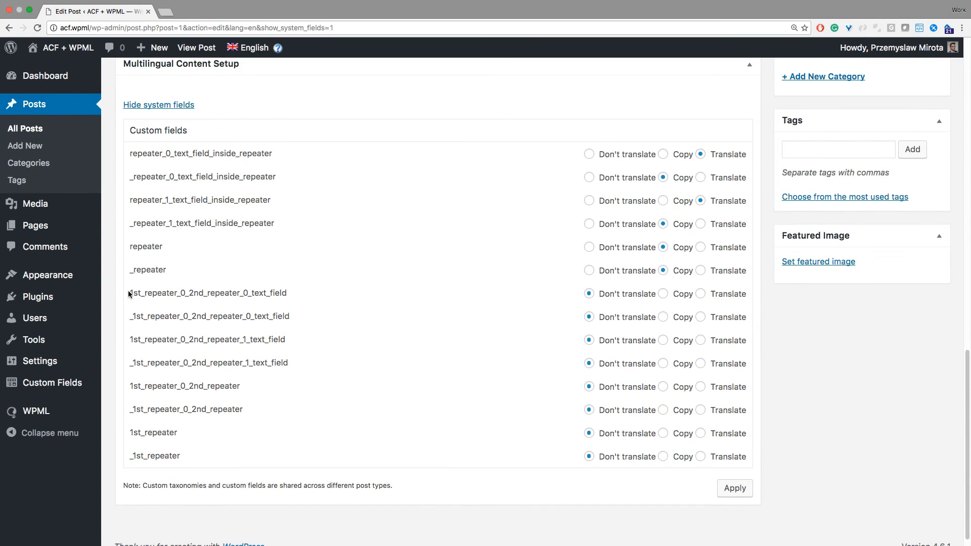
mouse_move(131, 289)
mouse_down()
mouse_move(287, 444)
mouse_move(748, 465)
mouse_up()
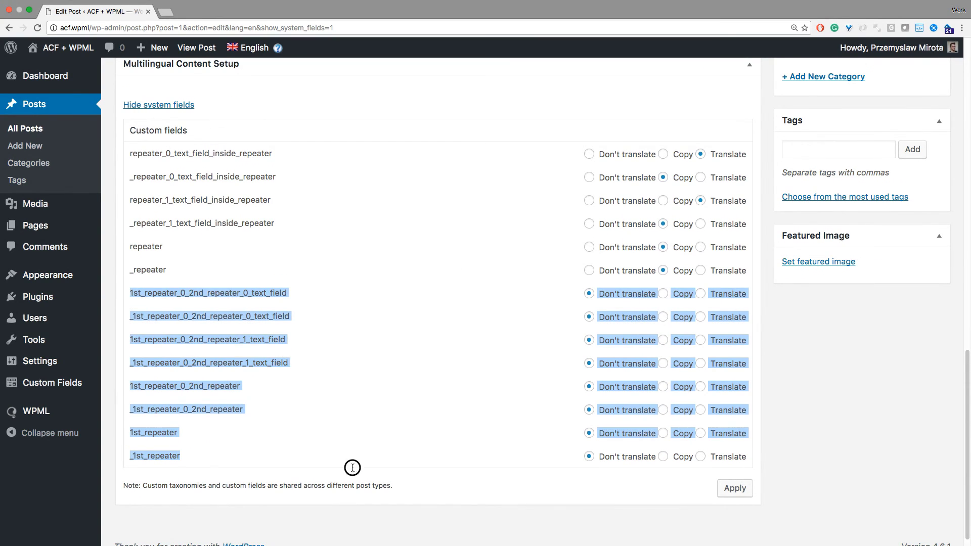
click(755, 450)
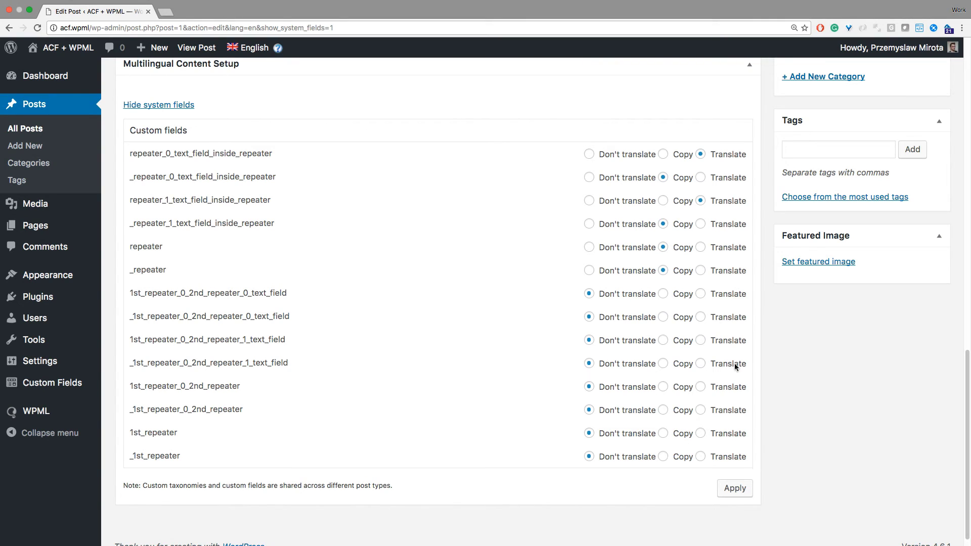
Set both nested text_field rows to Translate and their underscore-prefixed counterparts to Copy
click(721, 295)
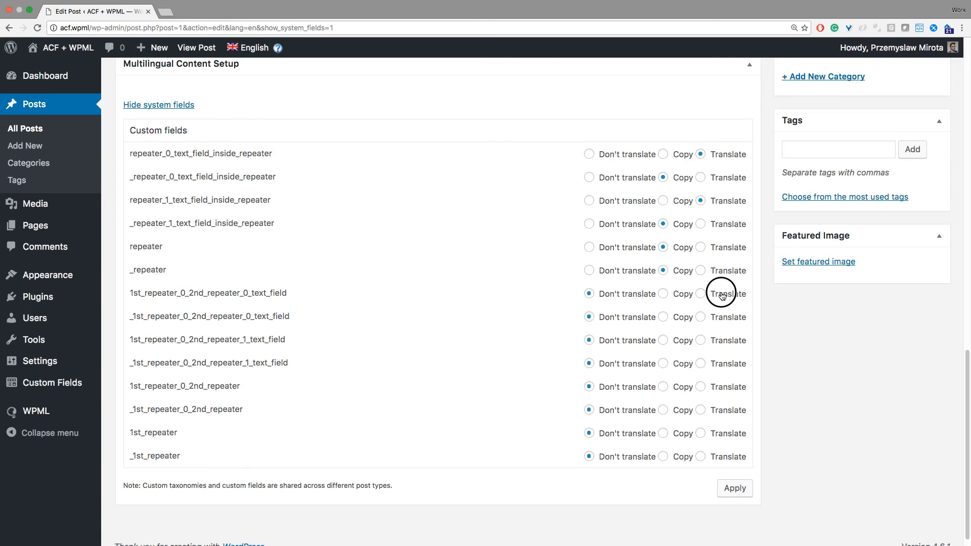
click(717, 345)
click(678, 318)
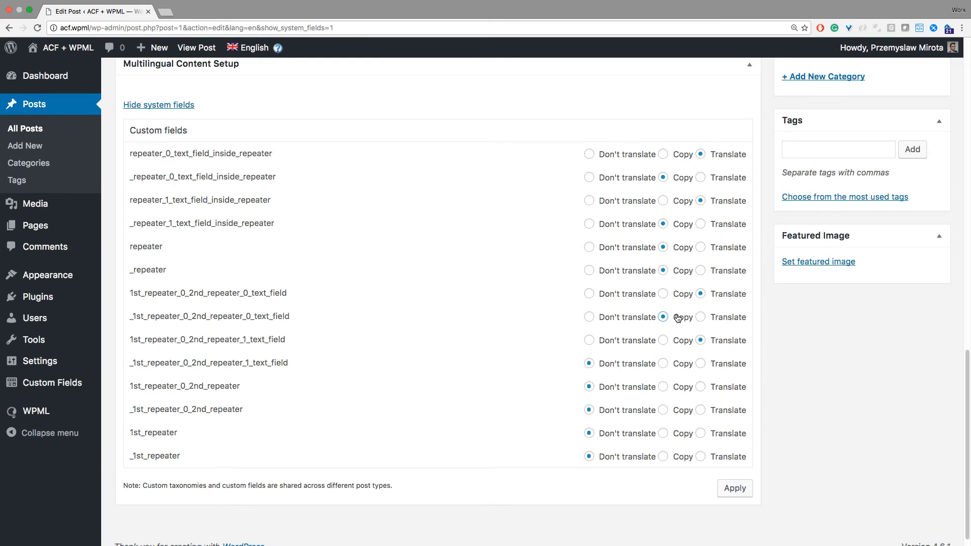
click(674, 367)
Set 1st_repeater, 2nd_repeater and their underscore rows to Copy, then apply the settings
click(663, 434)
click(662, 457)
click(663, 386)
click(663, 409)
click(738, 490)
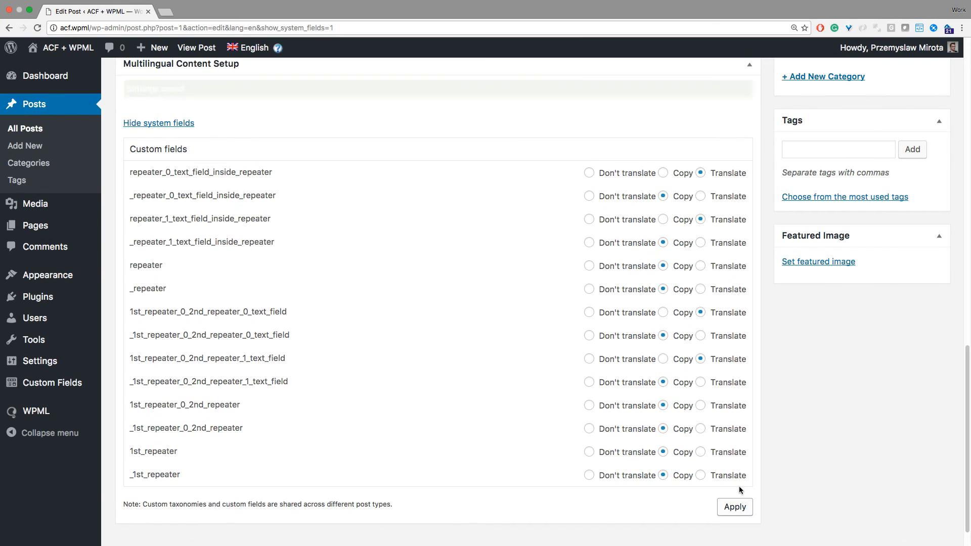